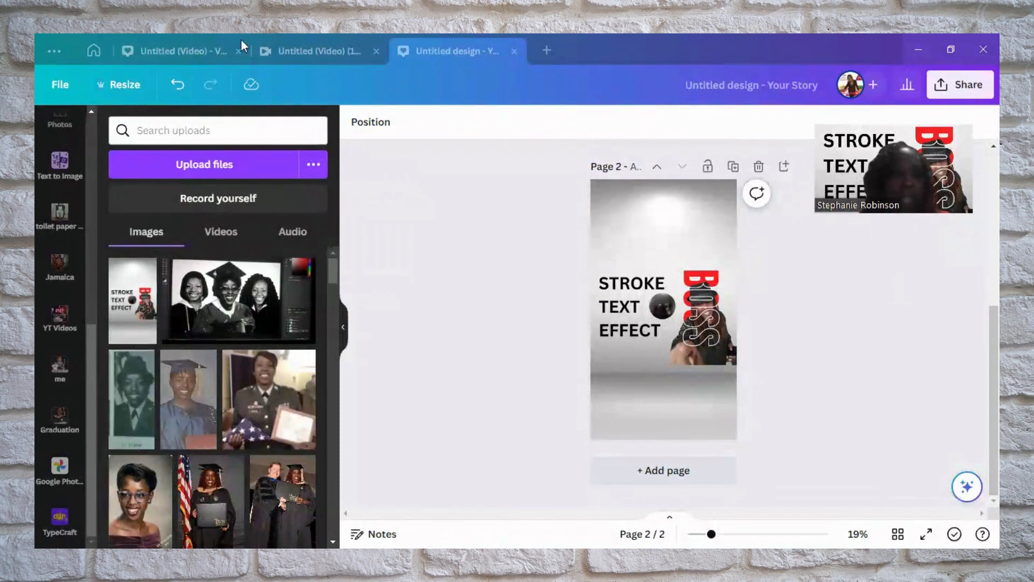
Create a new Presentation (16:9) design at 1920 × 1080 px, starting from a custom width of 1920
left_click(551, 49)
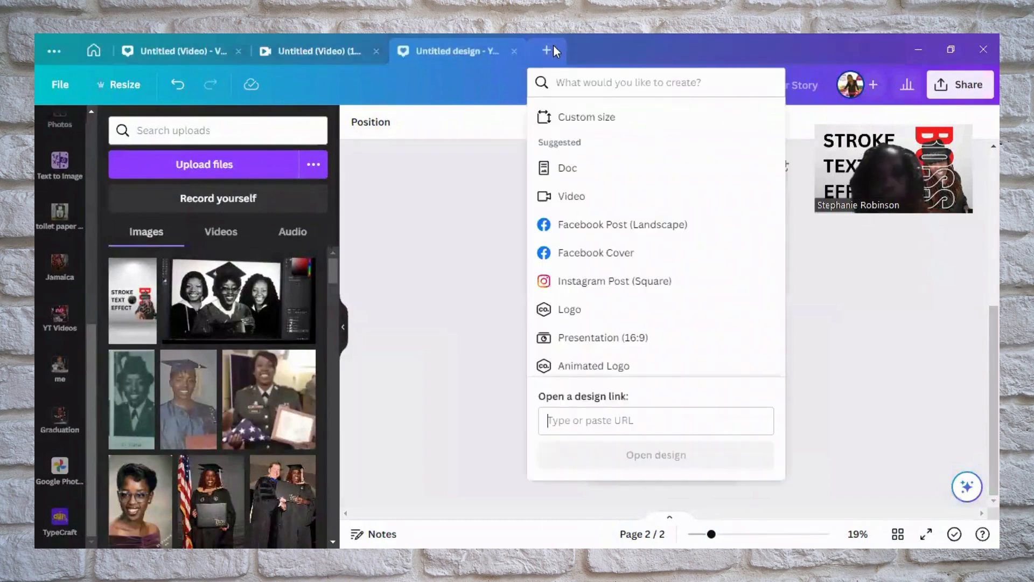
left_click(592, 125)
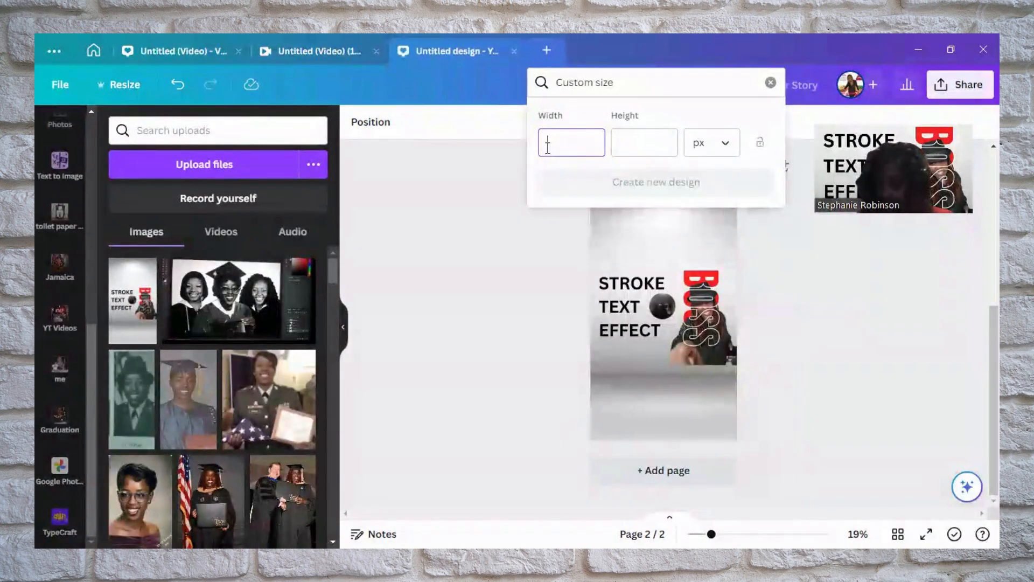
type("1920")
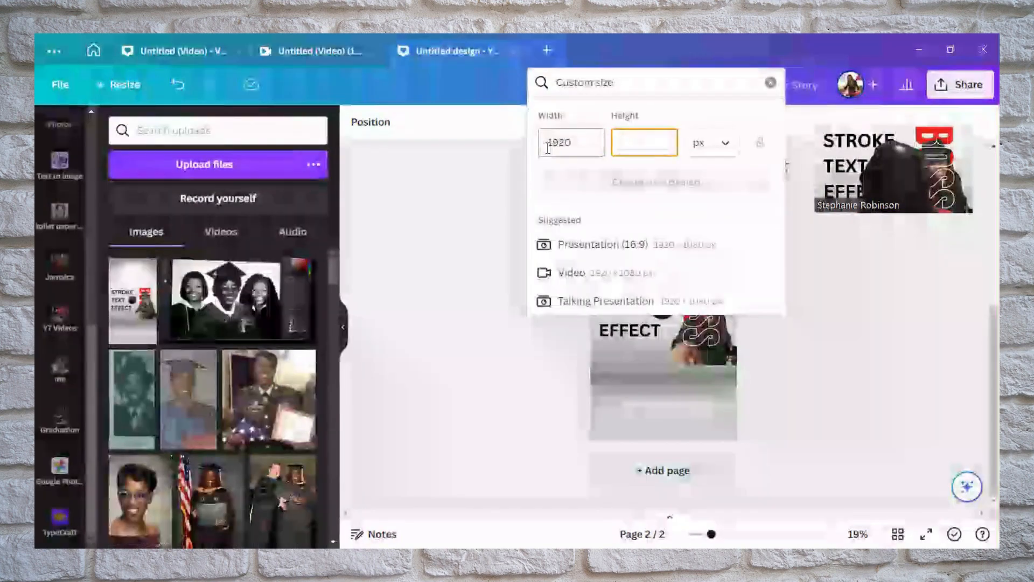
key("Tab")
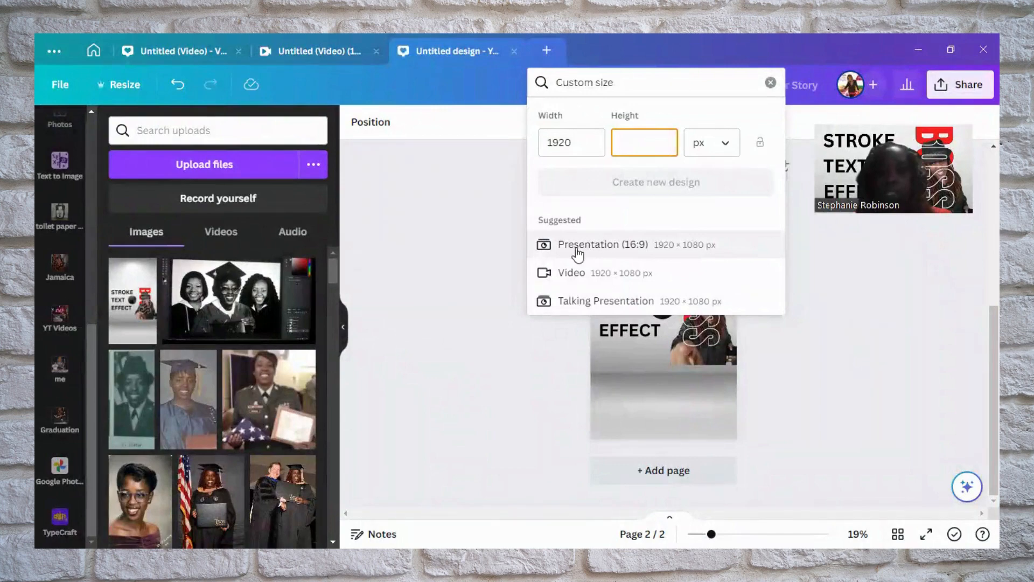
left_click(622, 249)
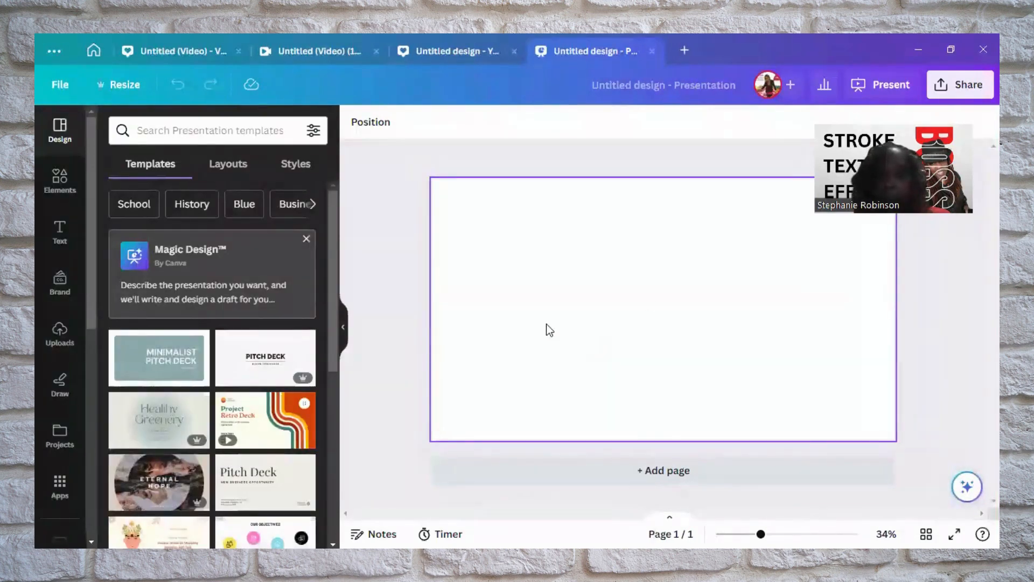
Search the elements library for "wall" and show all matching photos
left_click(58, 186)
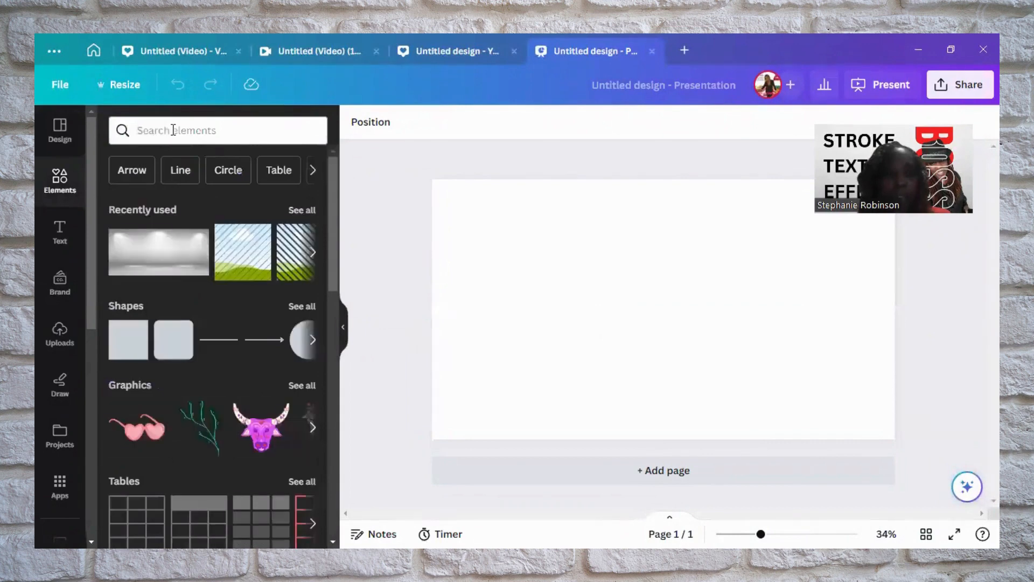
left_click(172, 130)
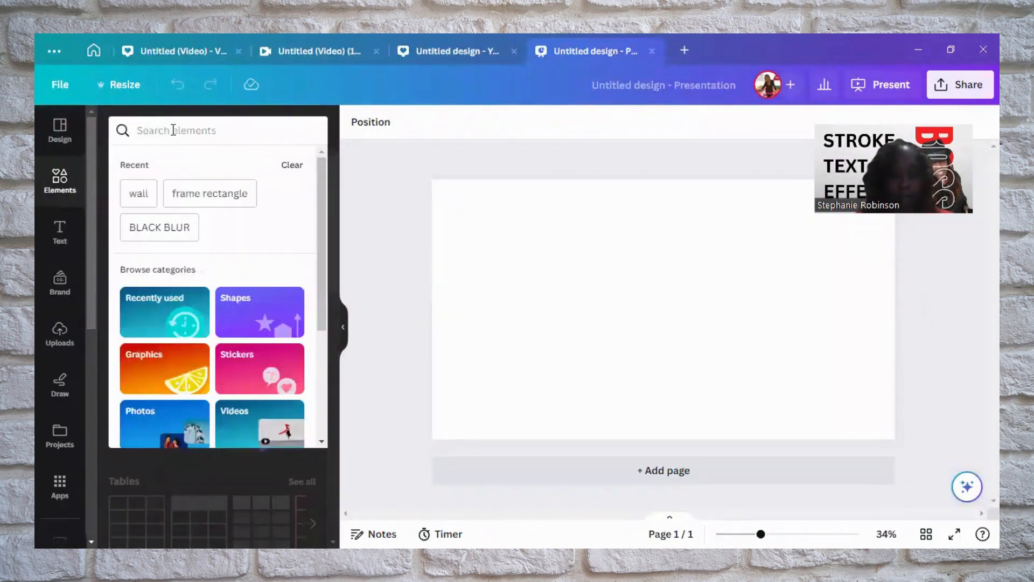
type("wall")
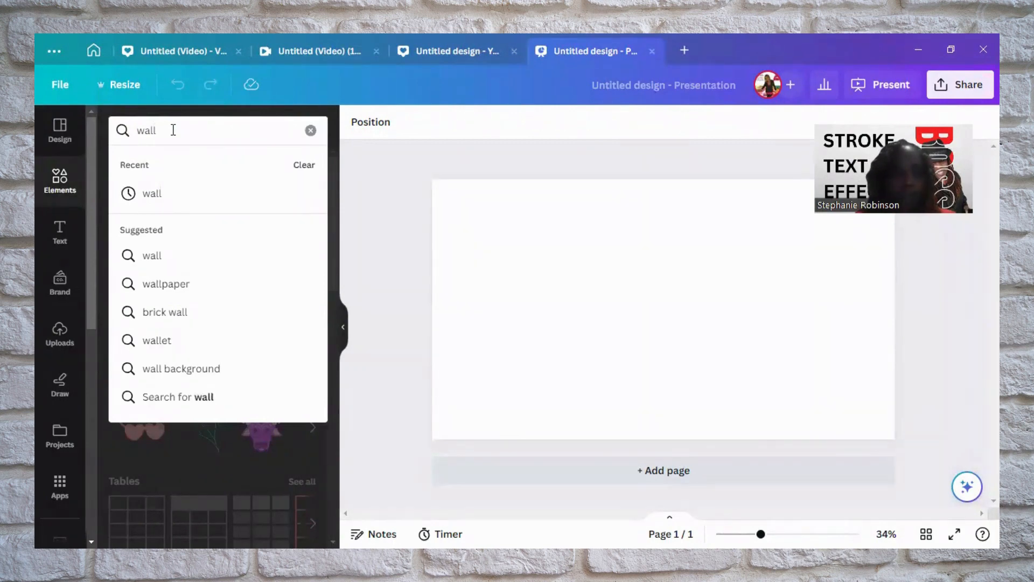
key("Return")
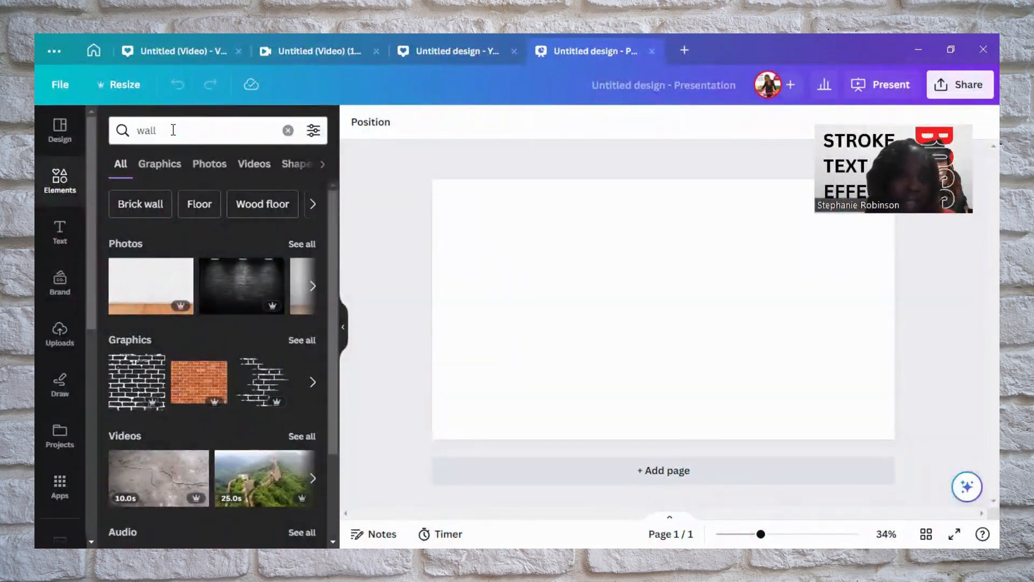
left_click(302, 244)
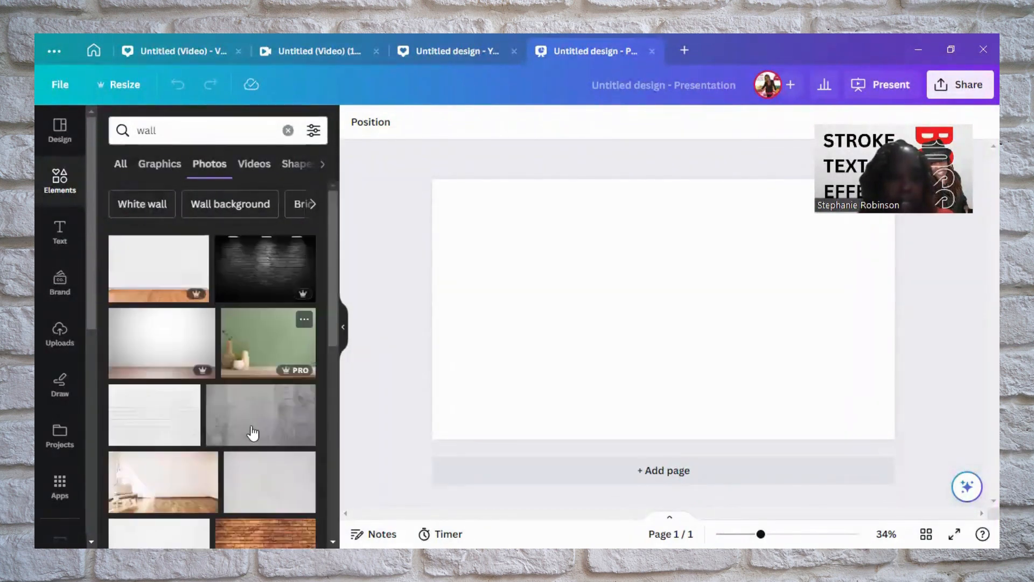
Examine the wall photo results for an image suitable as the page background
scroll(252, 433, "down", 5)
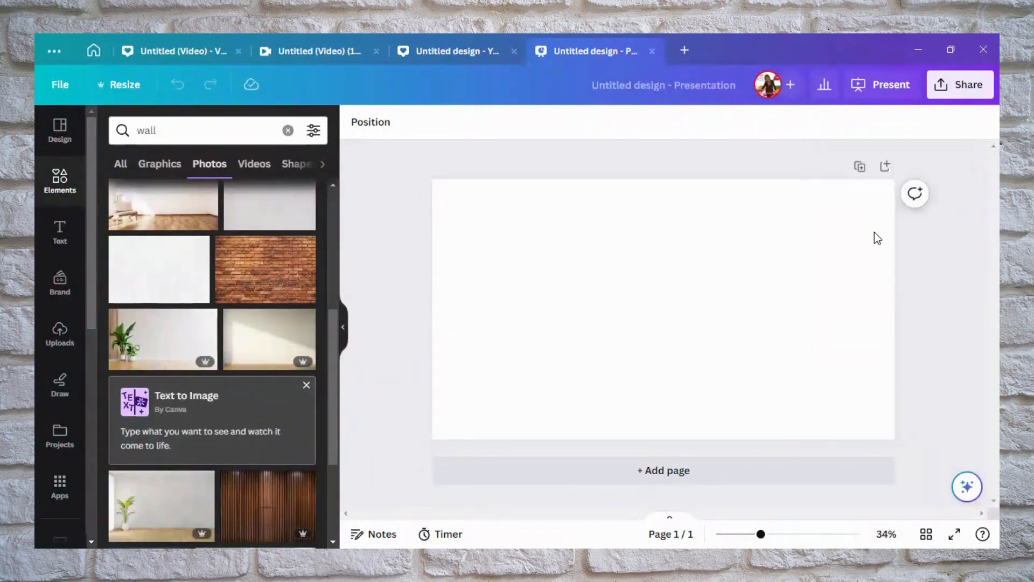
scroll(268, 324, "down", 3)
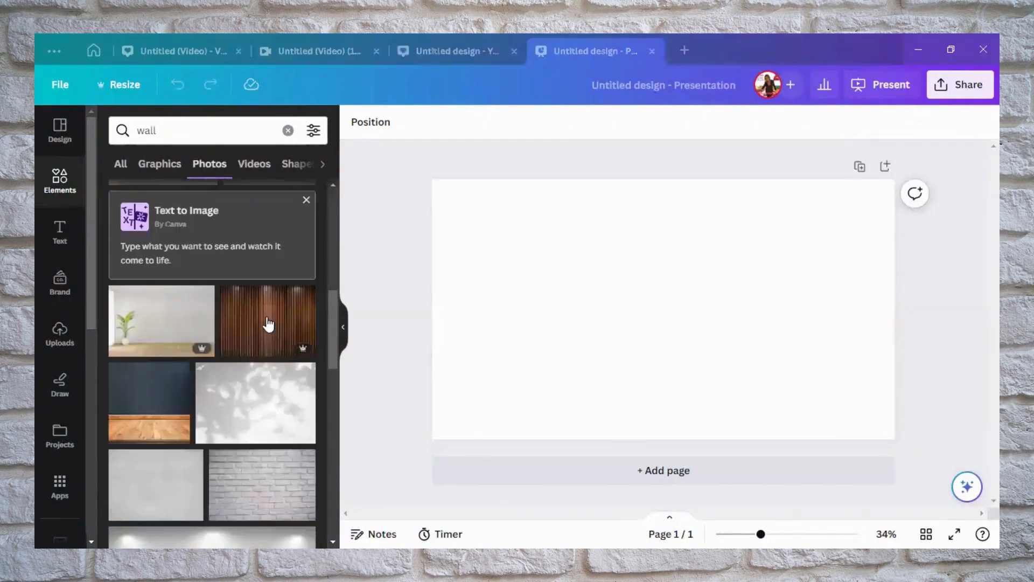
scroll(267, 324, "down", 4)
scroll(261, 237, "down", 3)
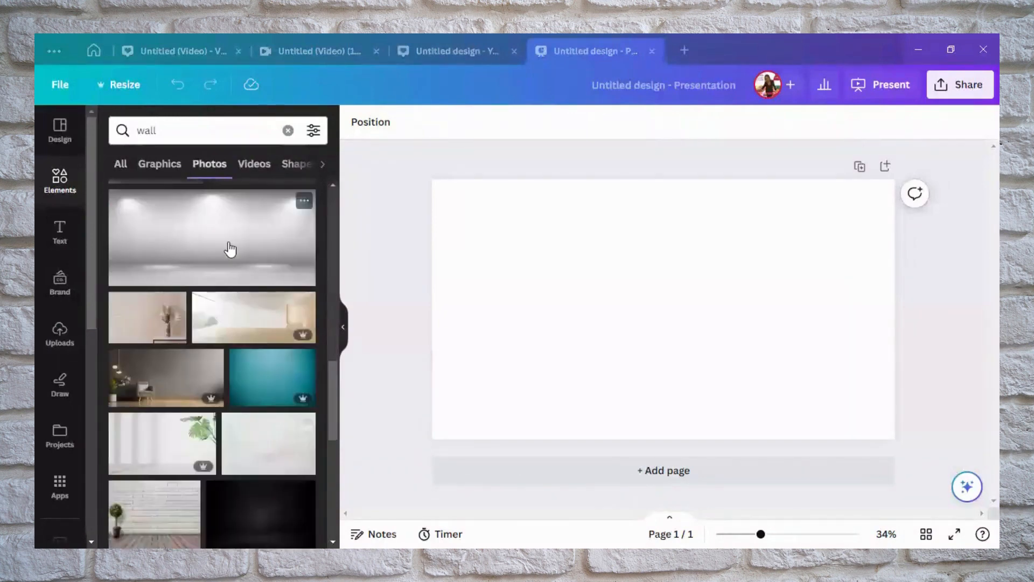
scroll(238, 412, "up", 10)
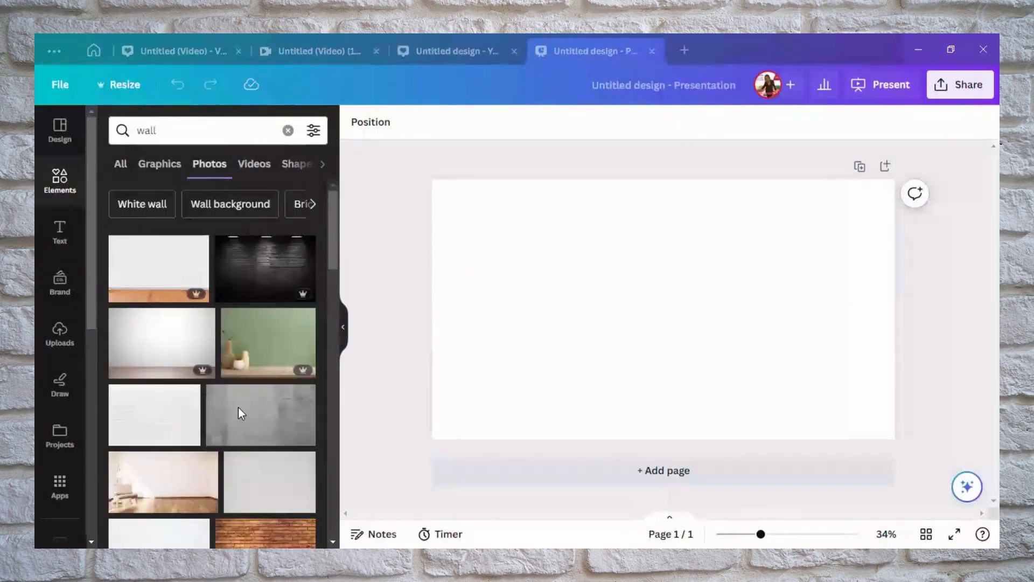
scroll(238, 413, "down", 1)
scroll(238, 409, "down", 7)
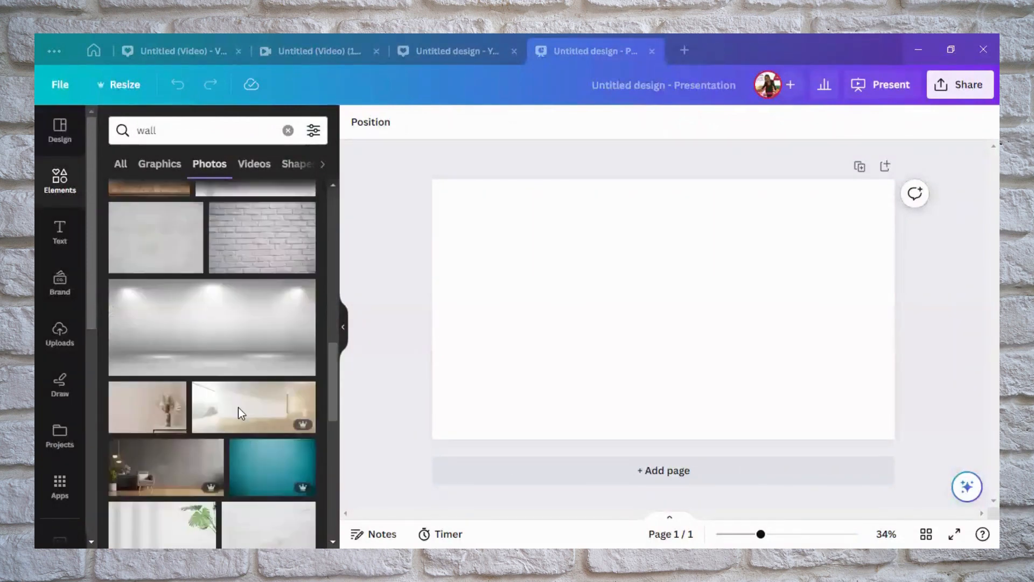
scroll(238, 412, "down", 4)
scroll(241, 414, "down", 3)
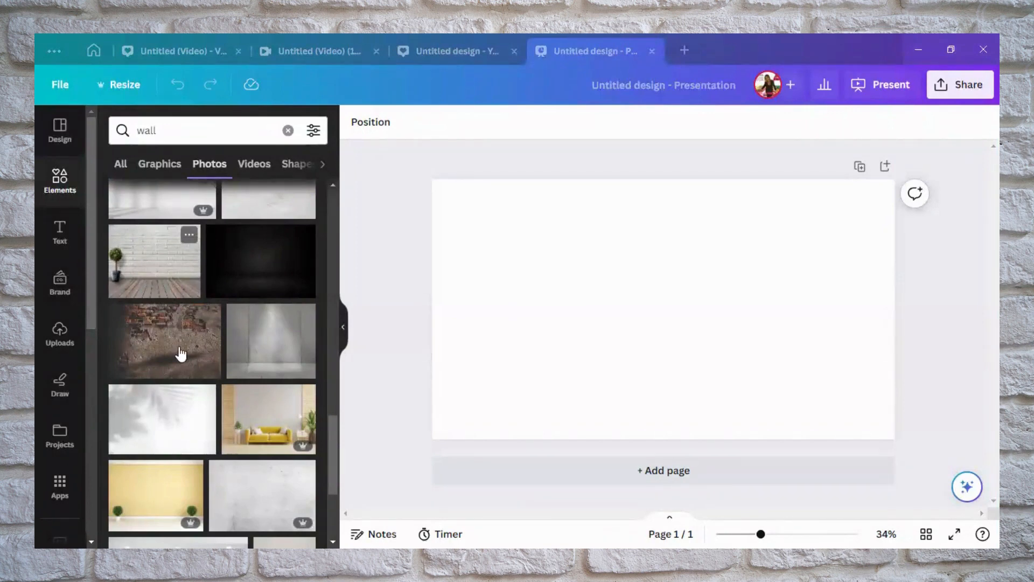
scroll(222, 385, "down", 1)
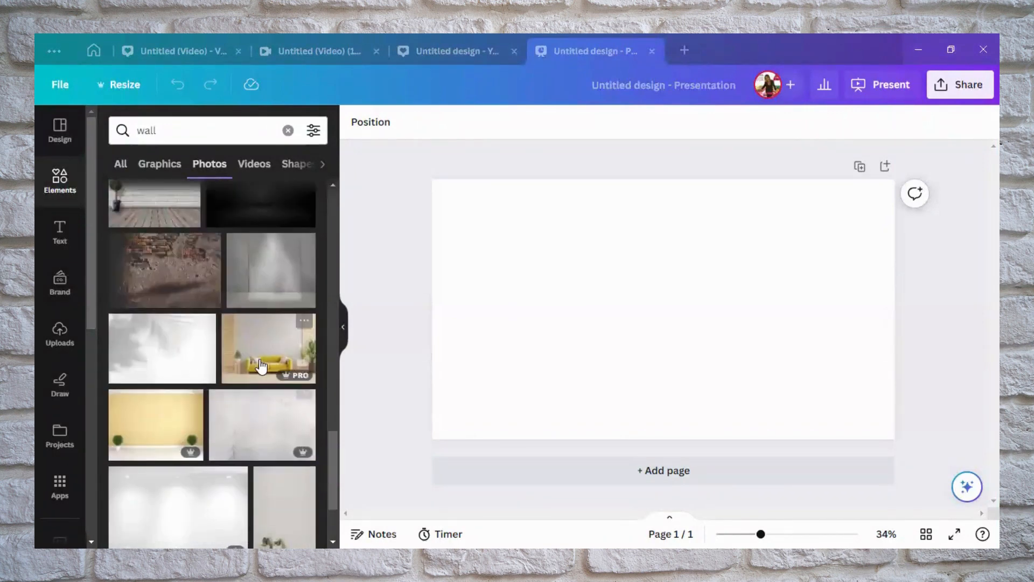
scroll(161, 351, "up", 2)
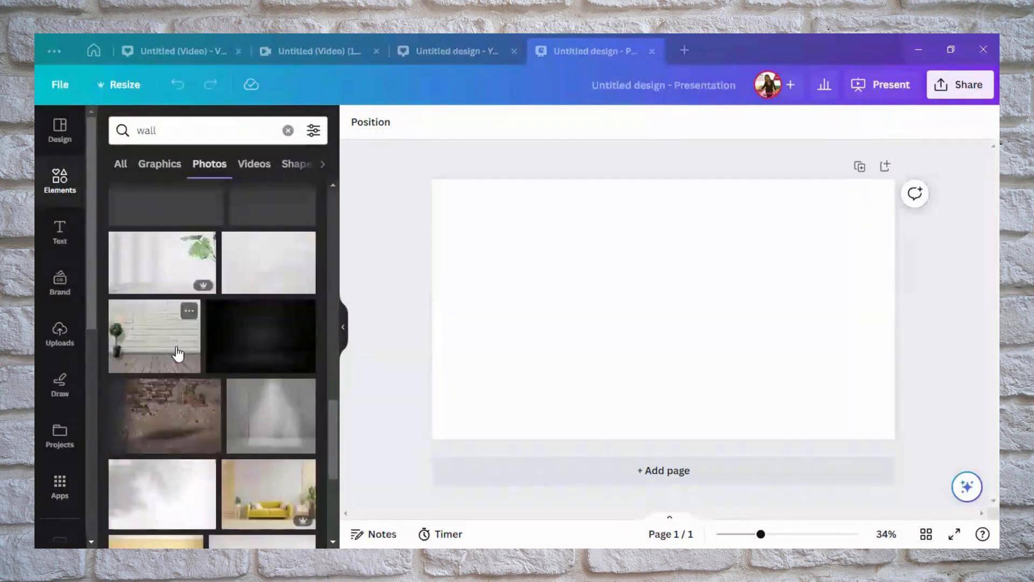
scroll(173, 360, "up", 2)
scroll(153, 437, "down", 1)
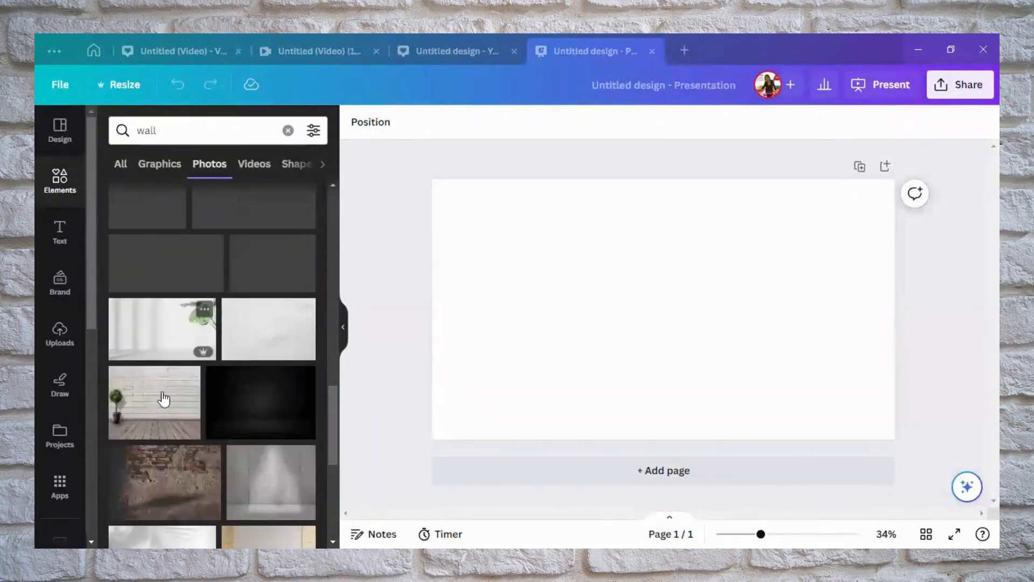
scroll(184, 398, "down", 3)
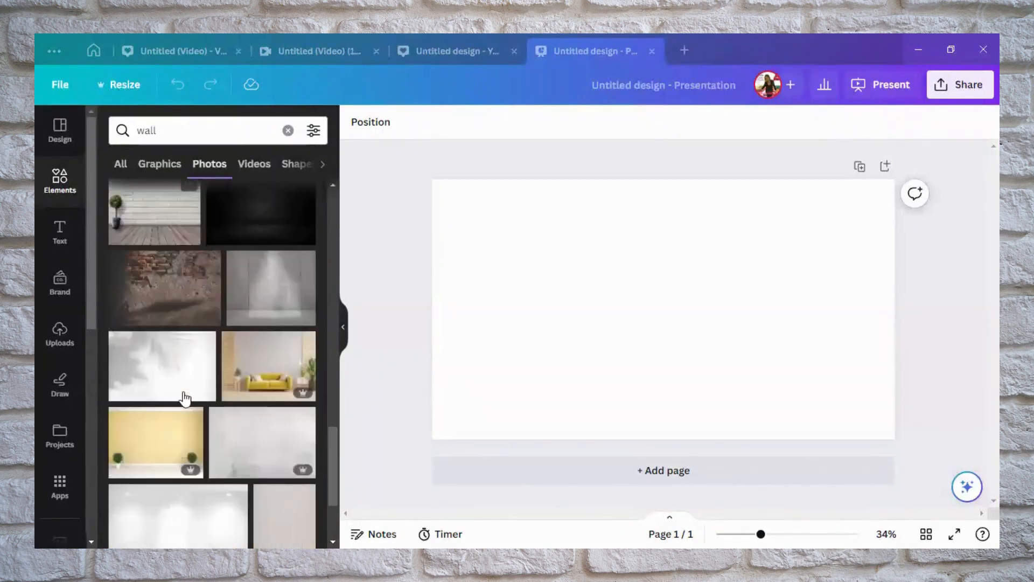
scroll(184, 399, "down", 3)
scroll(185, 399, "down", 2)
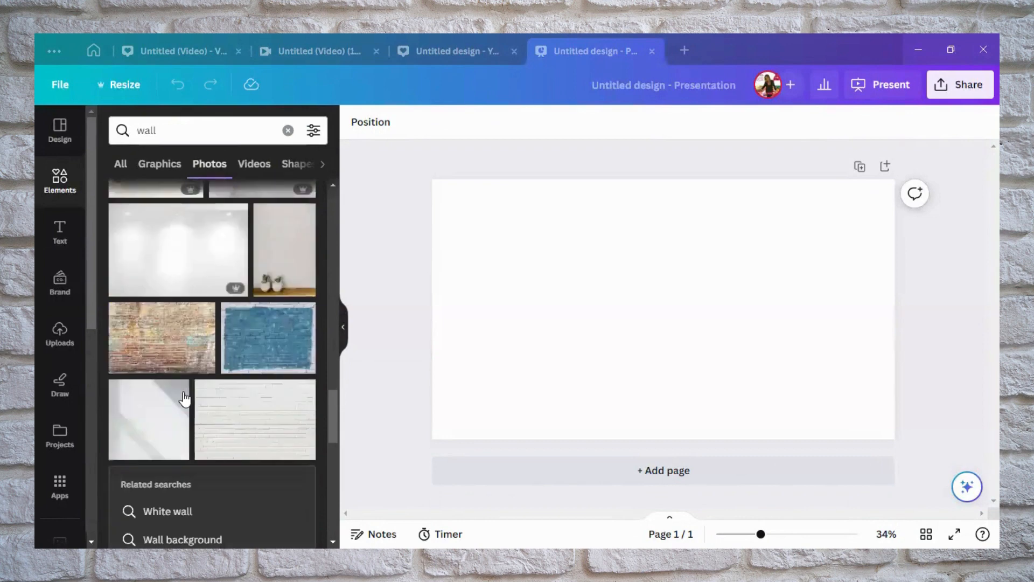
mouse_move(185, 398)
scroll(184, 398, "down", 1)
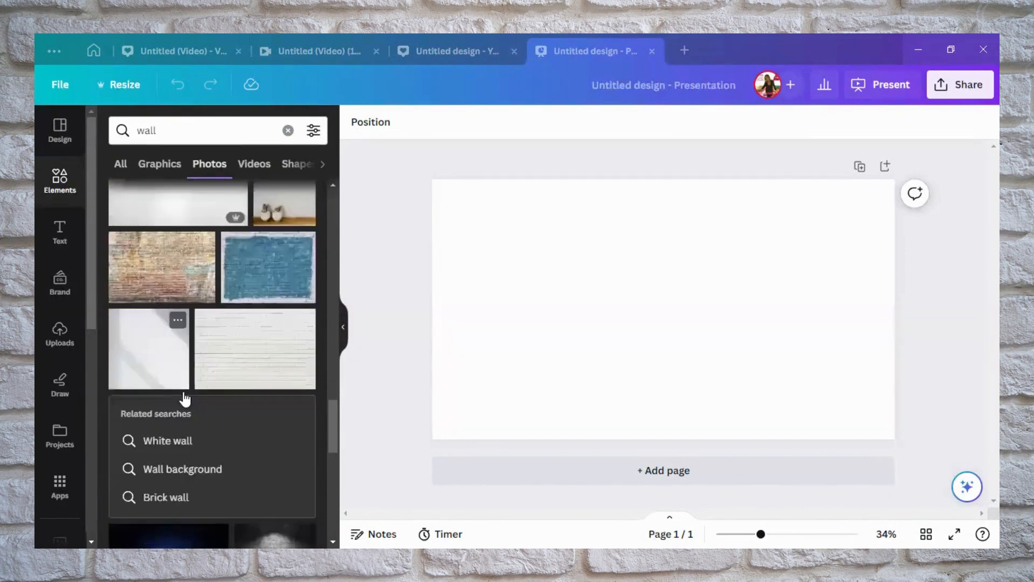
scroll(185, 399, "up", 2)
scroll(185, 399, "up", 3)
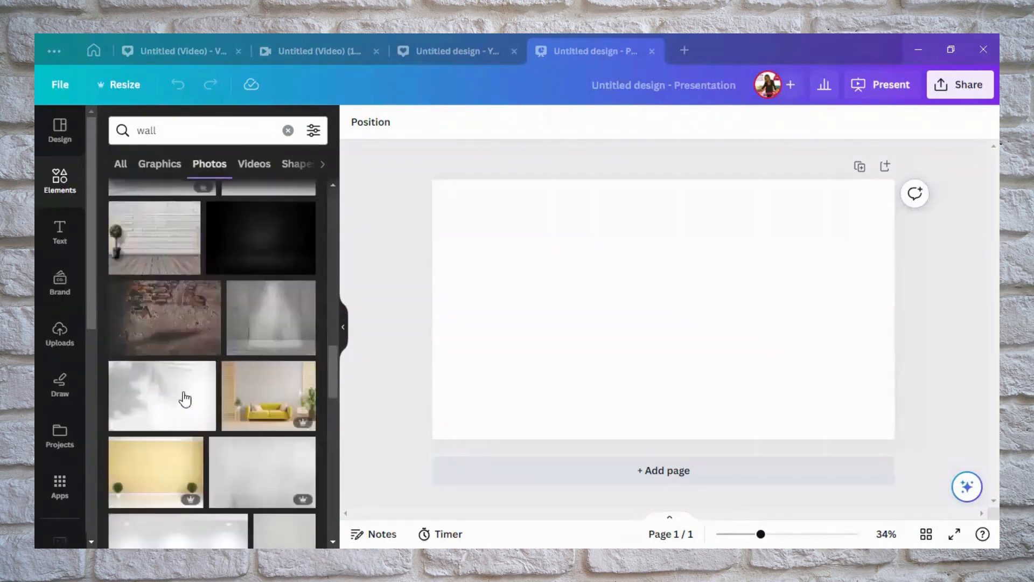
scroll(185, 399, "up", 2)
scroll(185, 398, "up", 1)
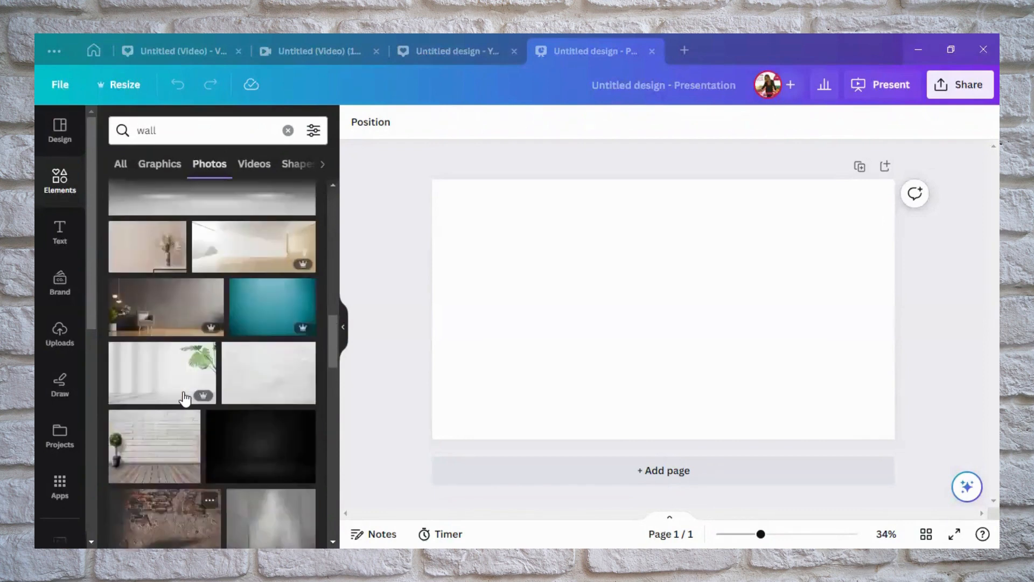
scroll(185, 398, "up", 3)
scroll(185, 399, "up", 2)
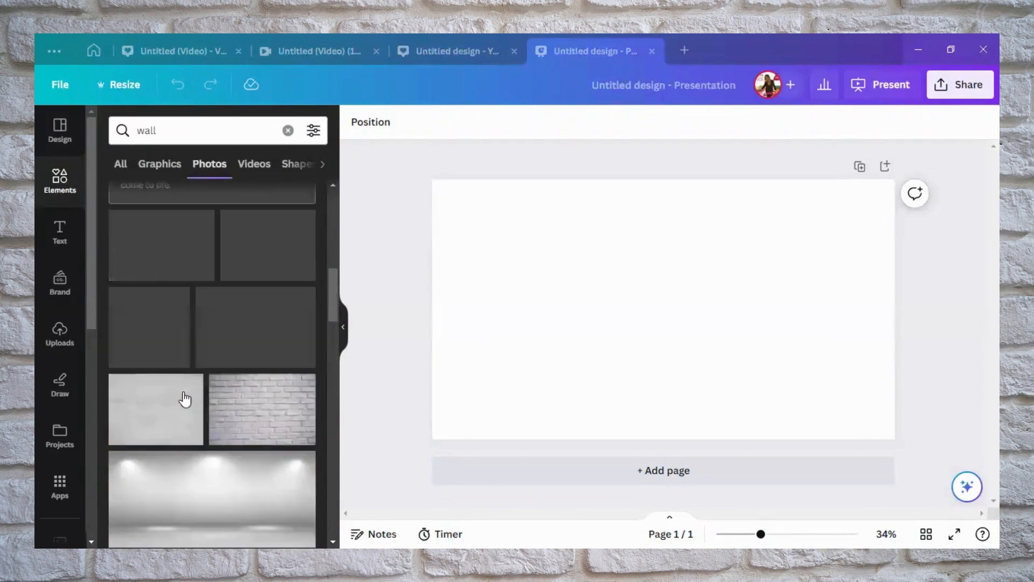
scroll(185, 399, "up", 3)
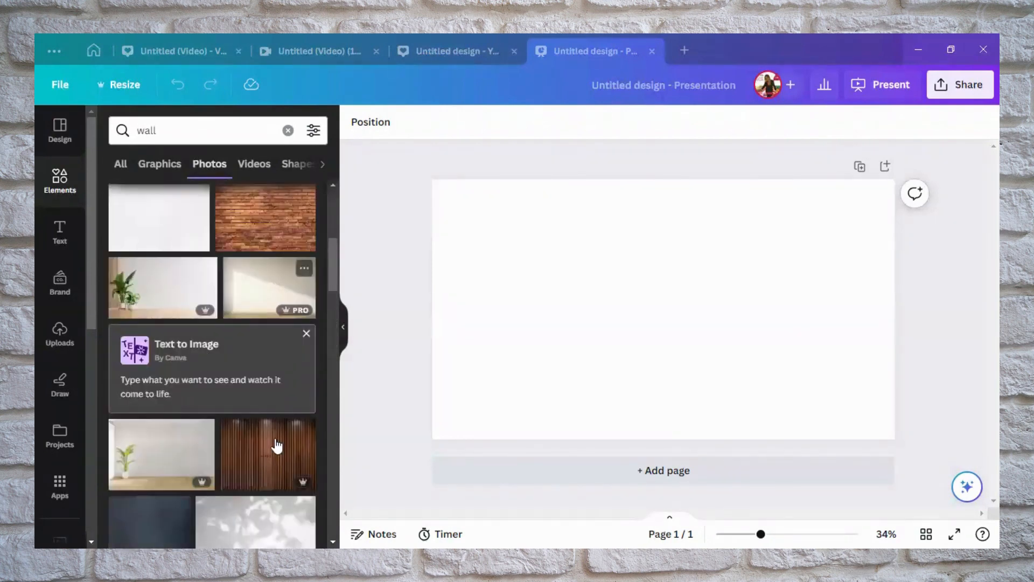
Switch the photo search to "Brick wall" and look through the results for a background image
scroll(277, 446, "up", 3)
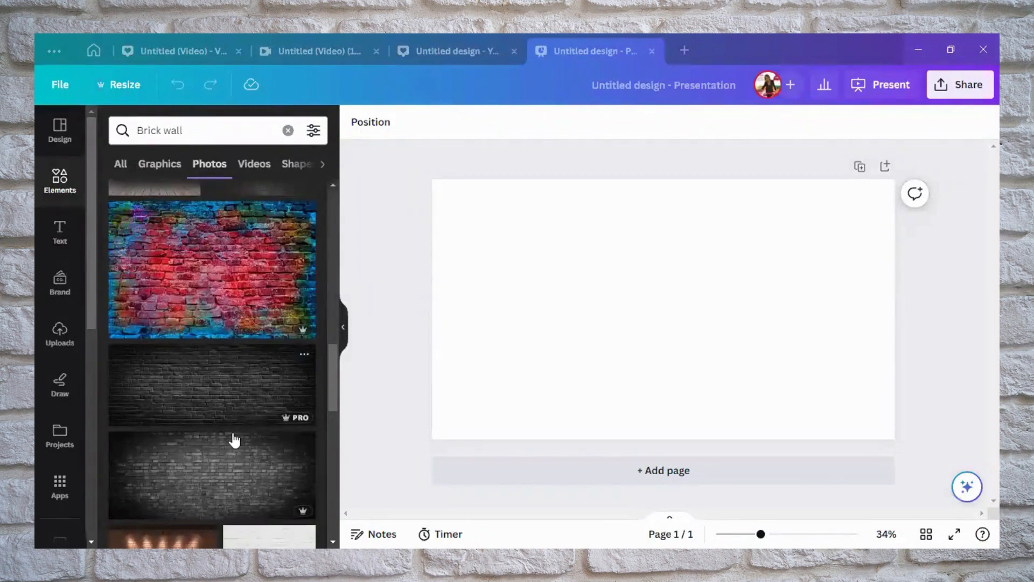
scroll(235, 441, "down", 1)
scroll(234, 440, "up", 5)
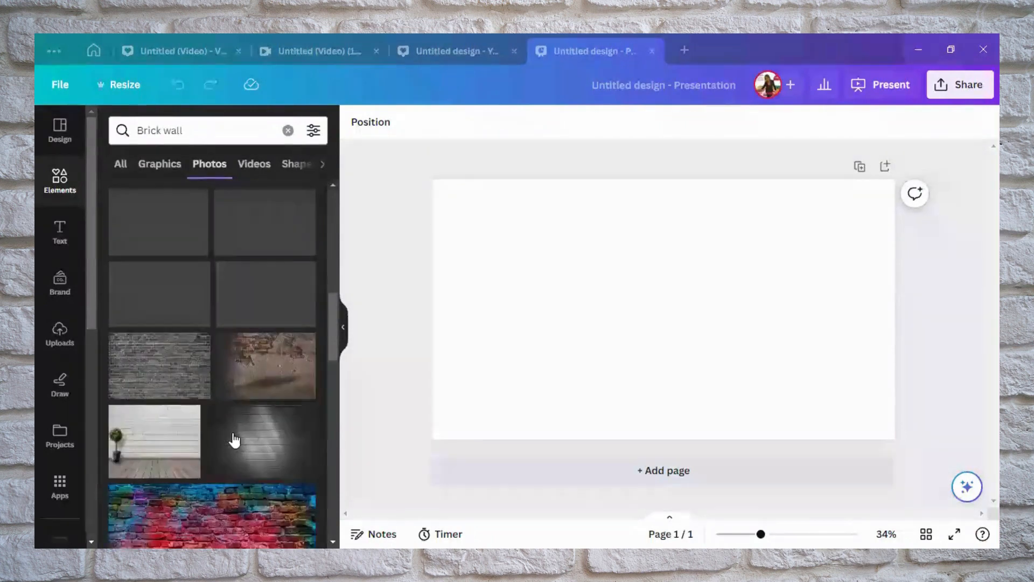
scroll(157, 452, "up", 3)
scroll(209, 391, "up", 3)
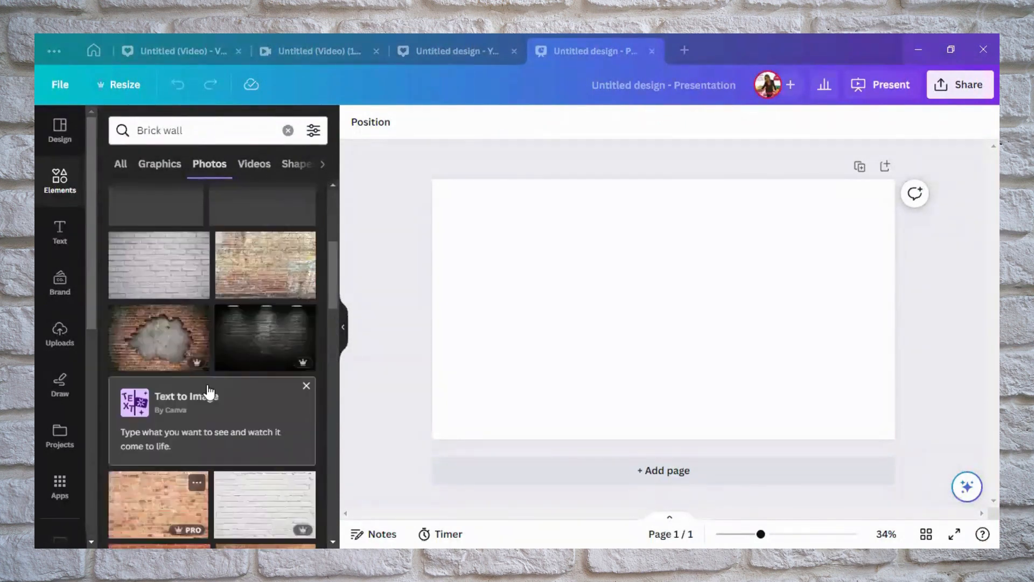
scroll(209, 392, "up", 4)
scroll(209, 392, "up", 2)
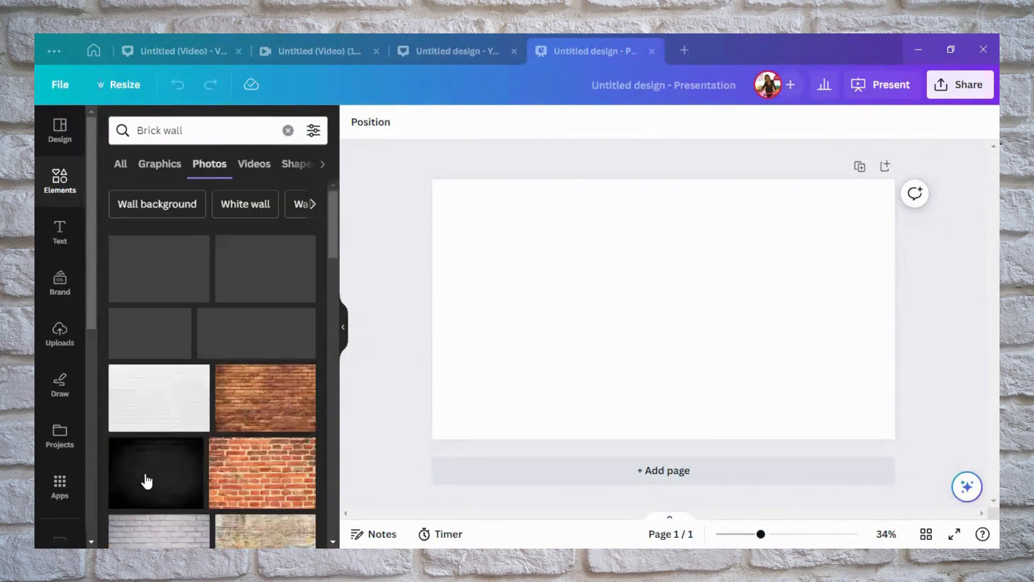
Add the light grey brick wall photo to the page and set it as the background
scroll(155, 410, "down", 3)
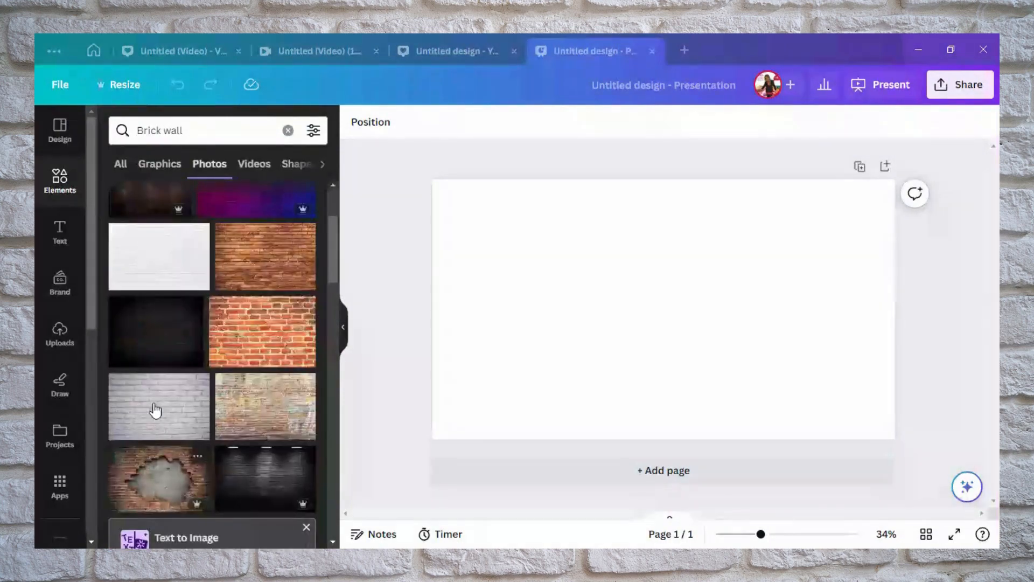
left_click(155, 411)
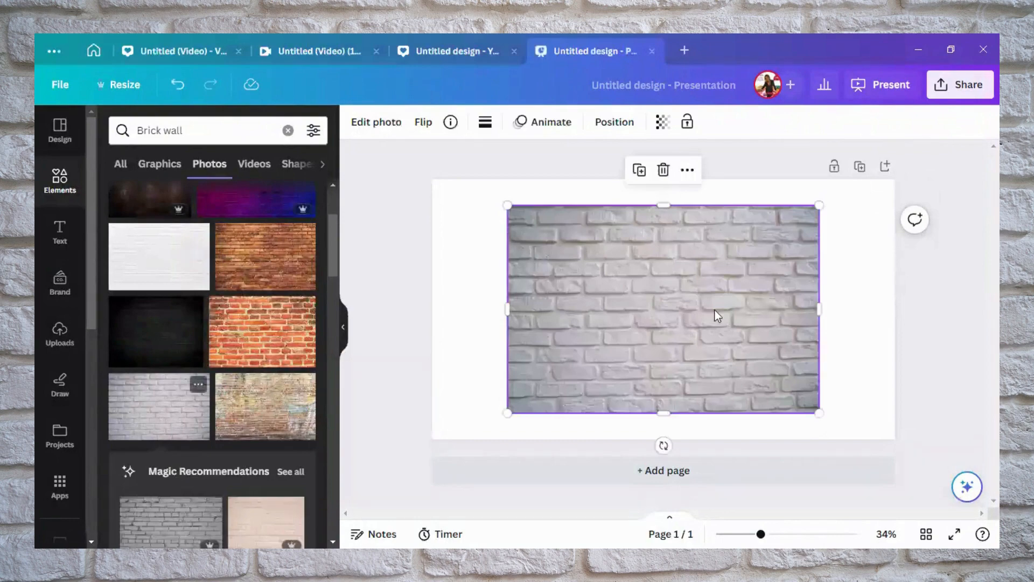
left_click(685, 171)
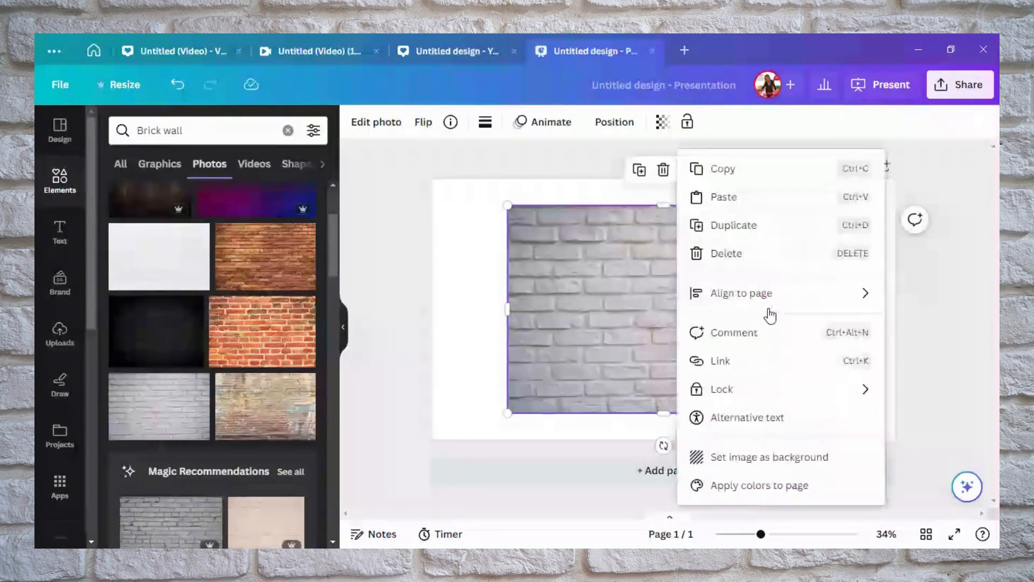
left_click(739, 454)
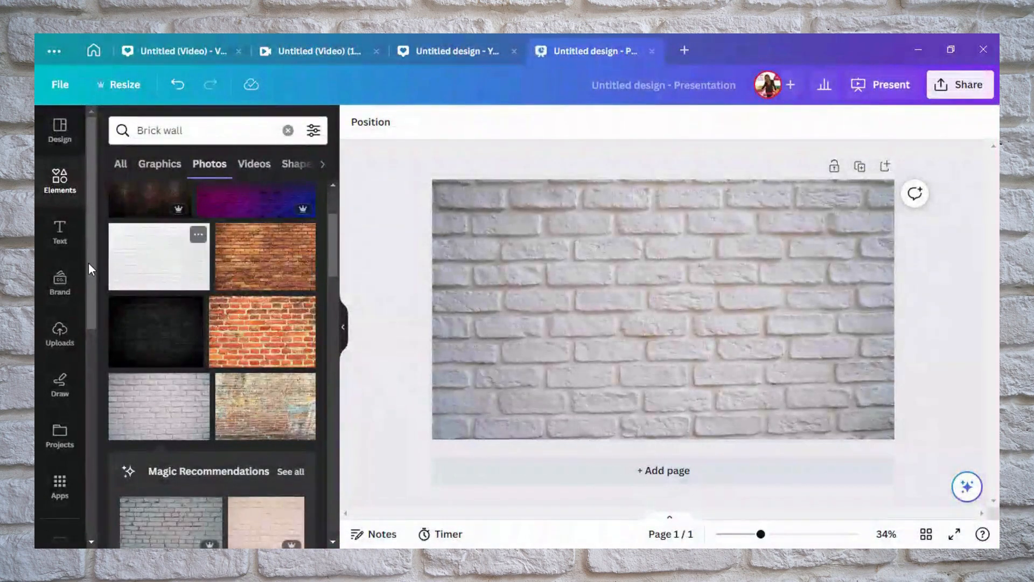
Add the uploaded portrait of the woman with glasses and an off-shoulder velvet top to the page
left_click(52, 338)
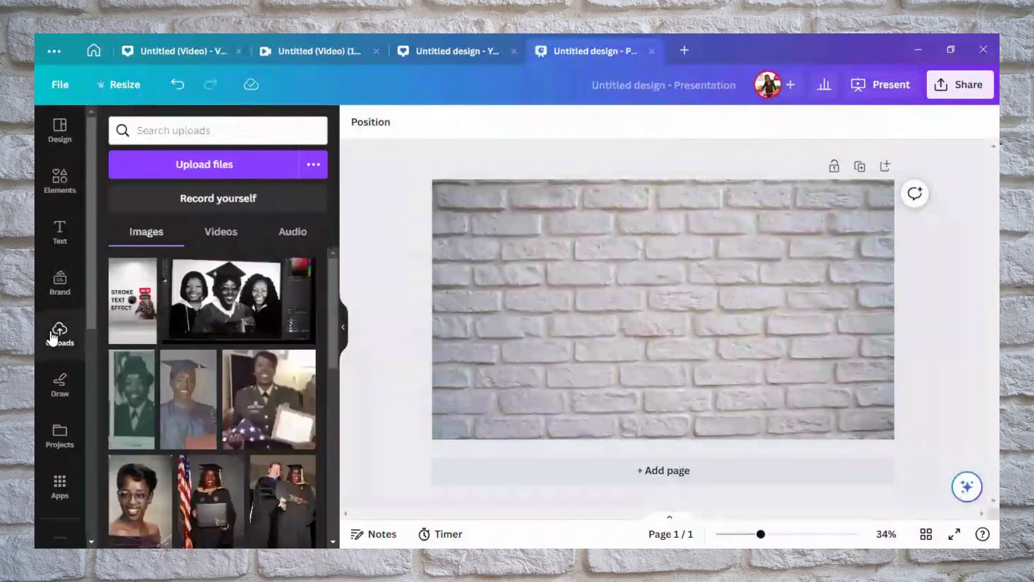
scroll(214, 352, "down", 3)
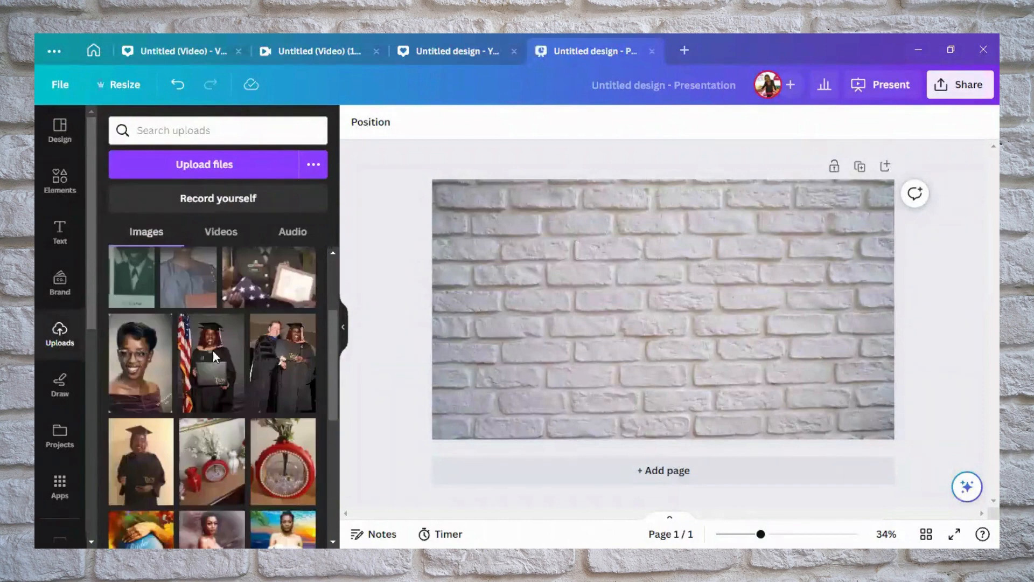
scroll(214, 357, "down", 2)
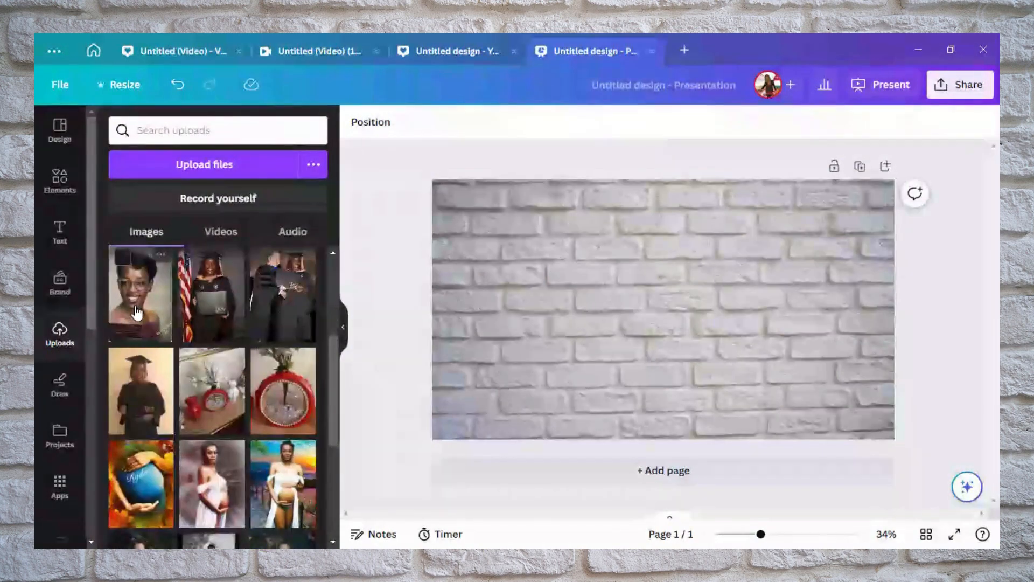
left_click(136, 312)
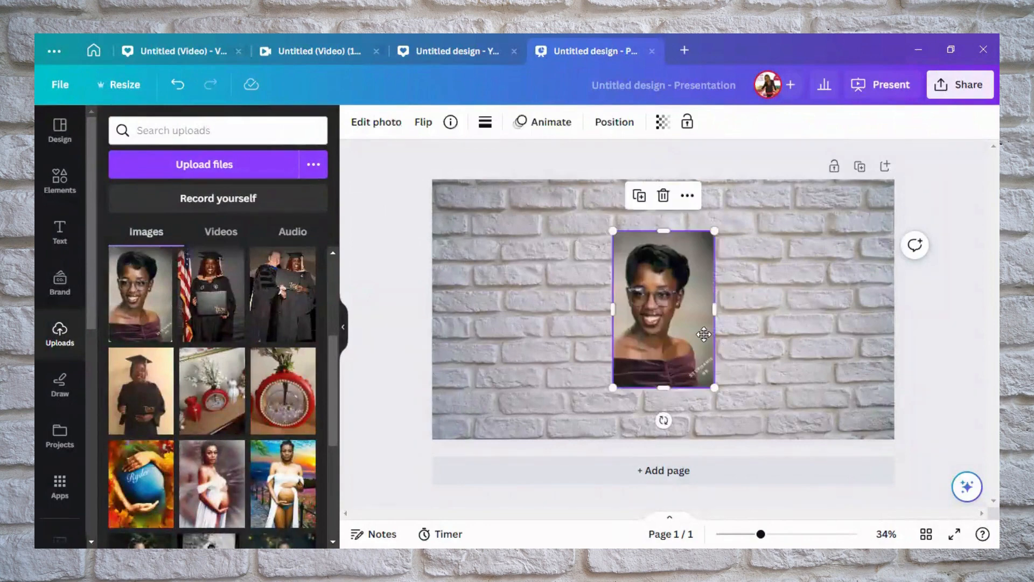
Enlarge the portrait to nearly the page height on the right half of the page and remove its background
left_click_drag(695, 333, 729, 295)
left_click_drag(753, 349, 795, 403)
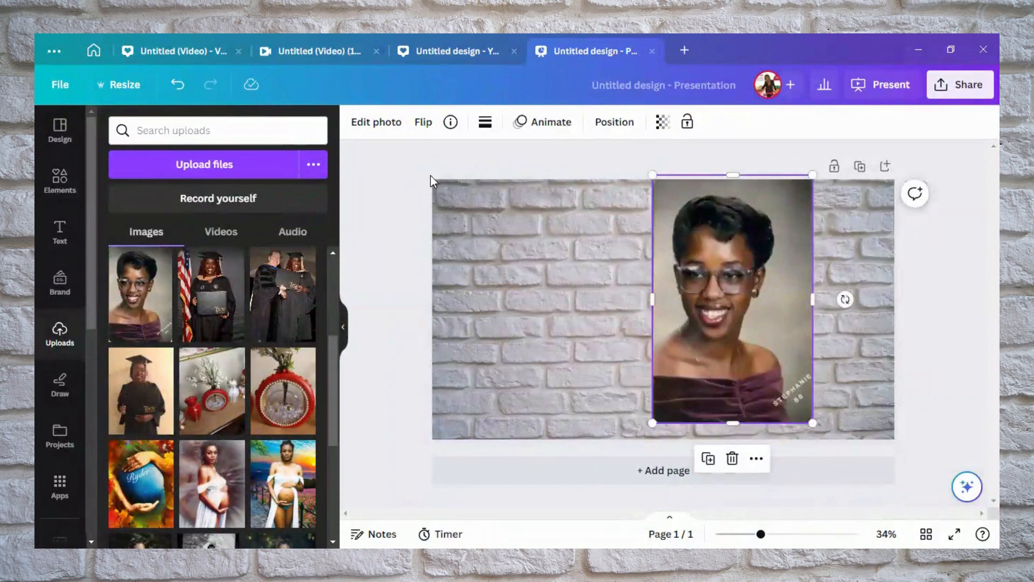
left_click(387, 122)
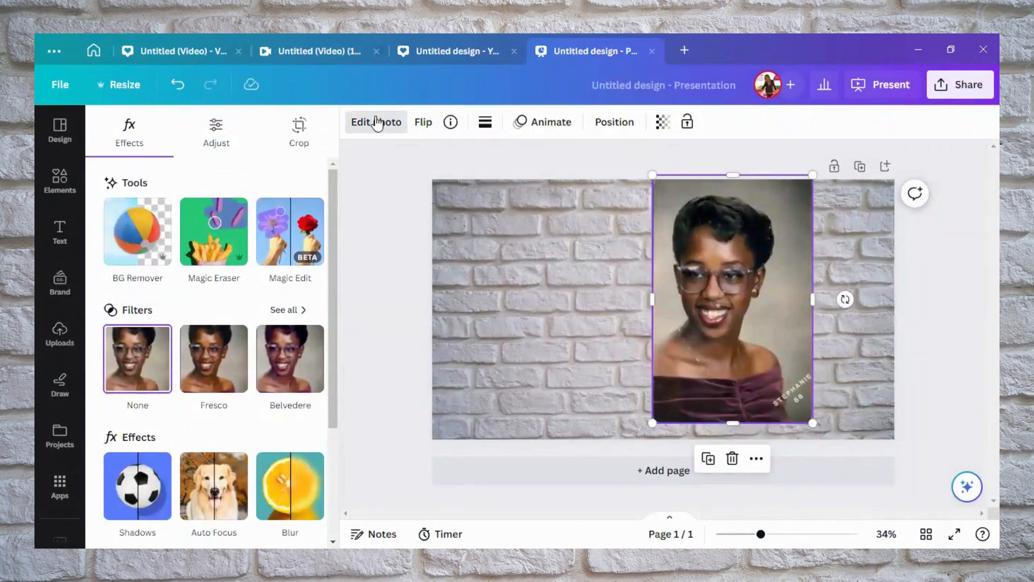
left_click(135, 236)
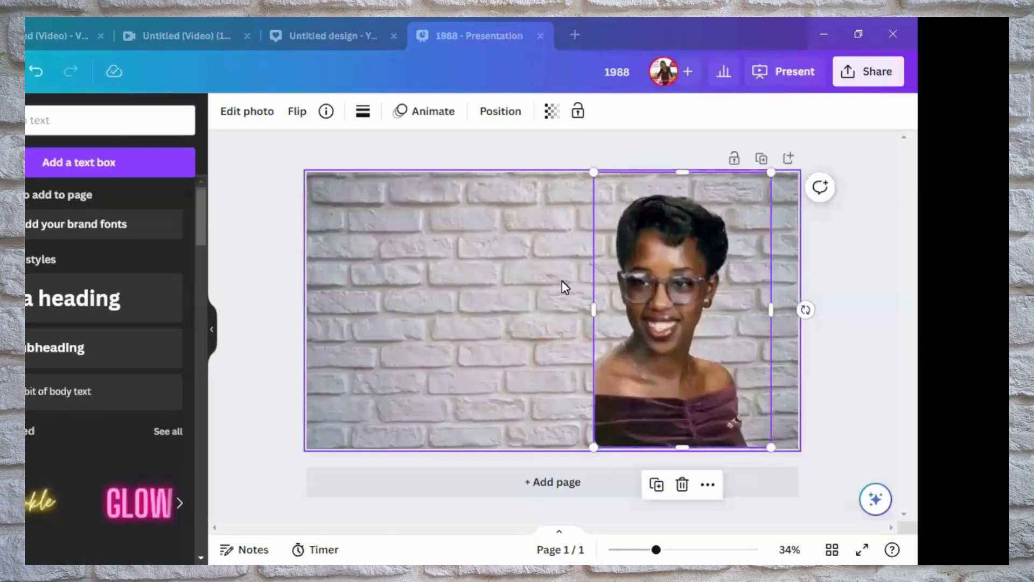
Scale the portrait cutout down slightly and place it right of the page centre, near the lower edge
left_click_drag(646, 295, 544, 280)
left_click_drag(544, 282, 545, 285)
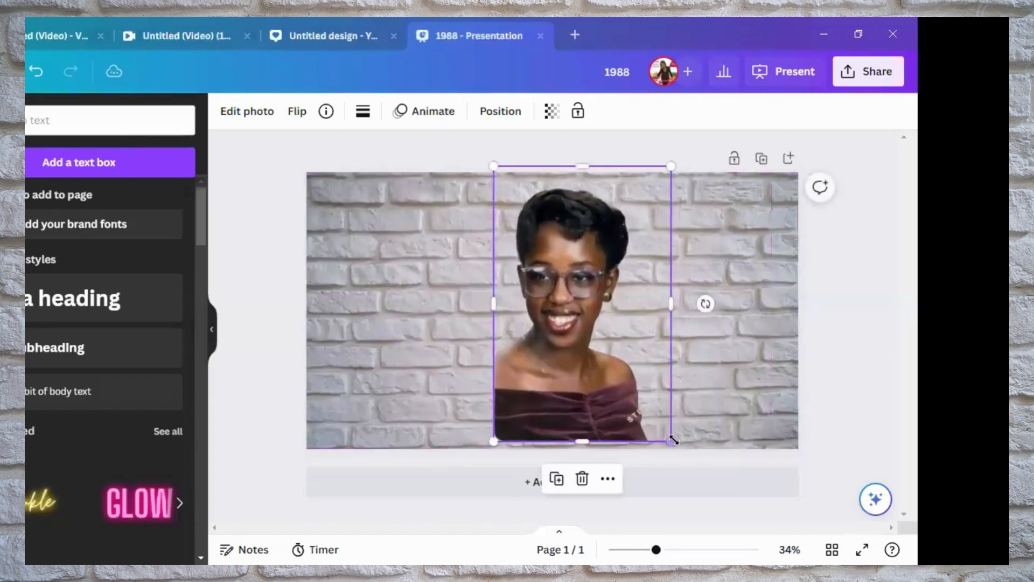
left_click_drag(668, 440, 691, 473)
left_click_drag(601, 429, 612, 399)
left_click_drag(696, 139, 658, 201)
left_click_drag(607, 270, 654, 266)
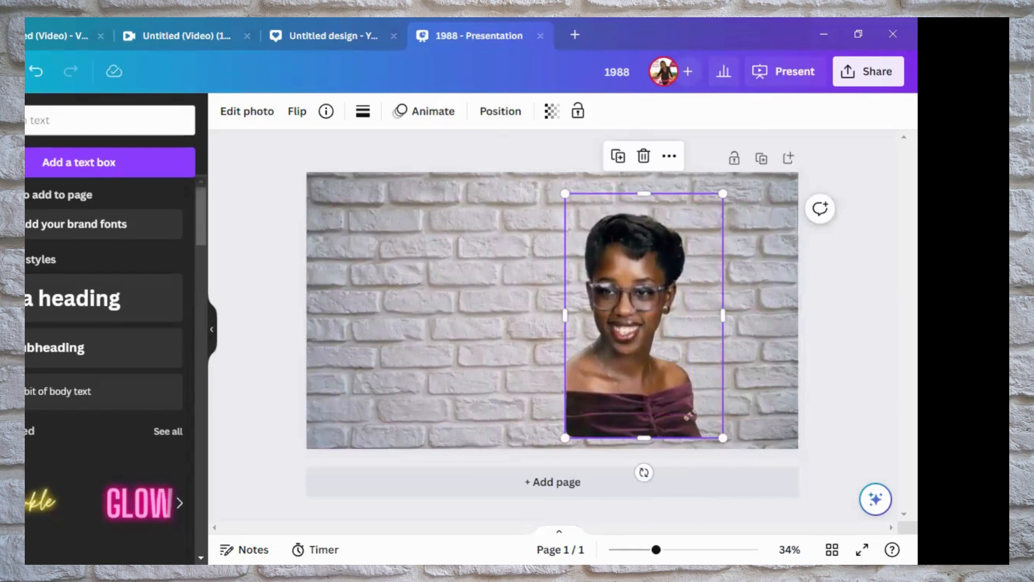
Add a heading reading "1988" and set its font to Impact
left_click(47, 304)
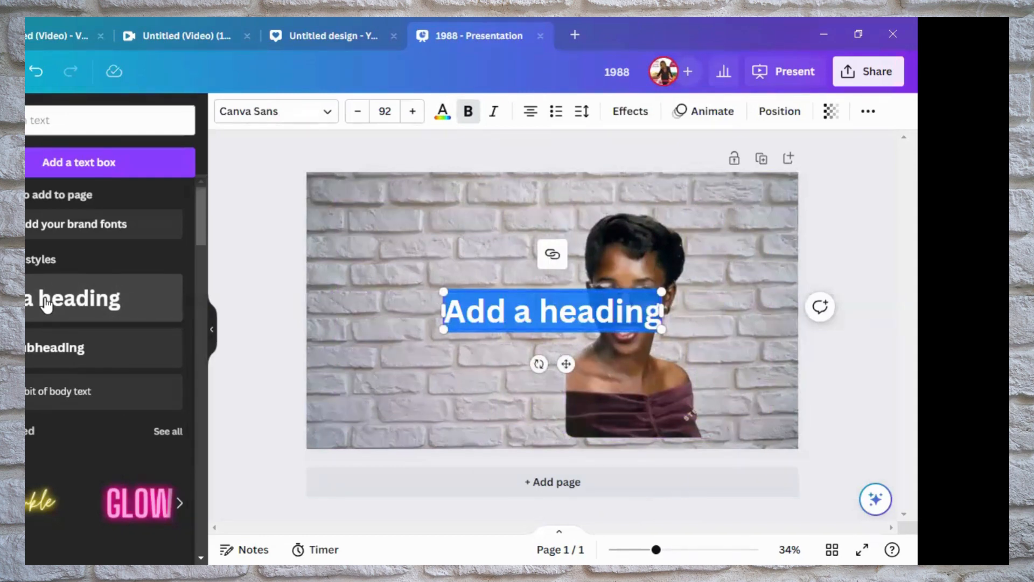
type("1988")
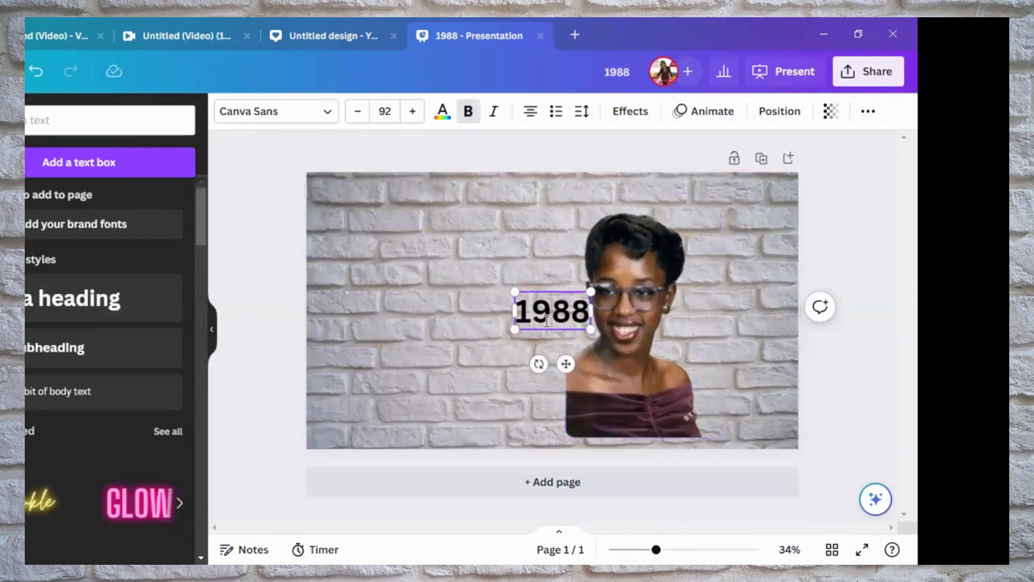
left_click(505, 333)
left_click(544, 318)
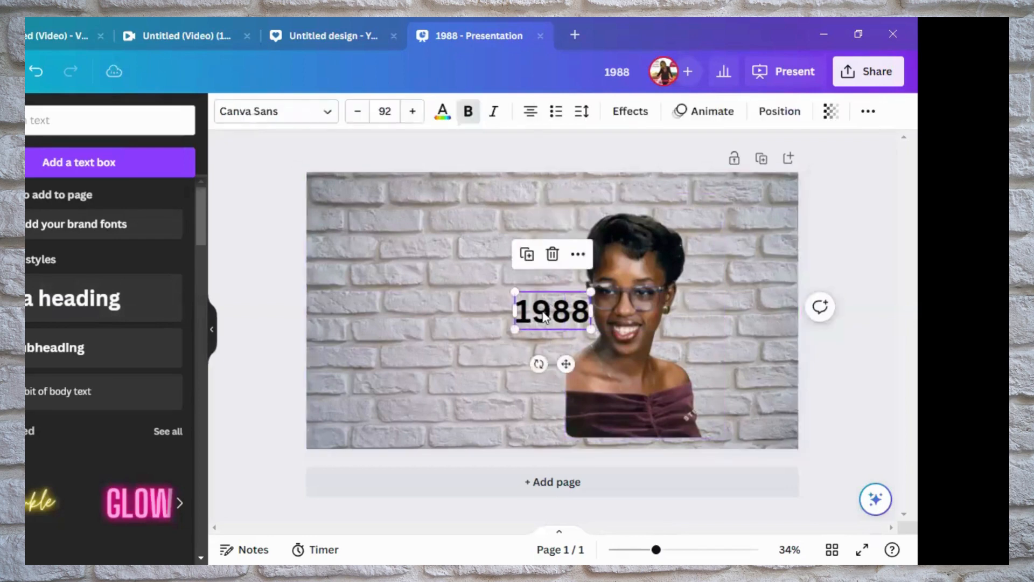
left_click(329, 121)
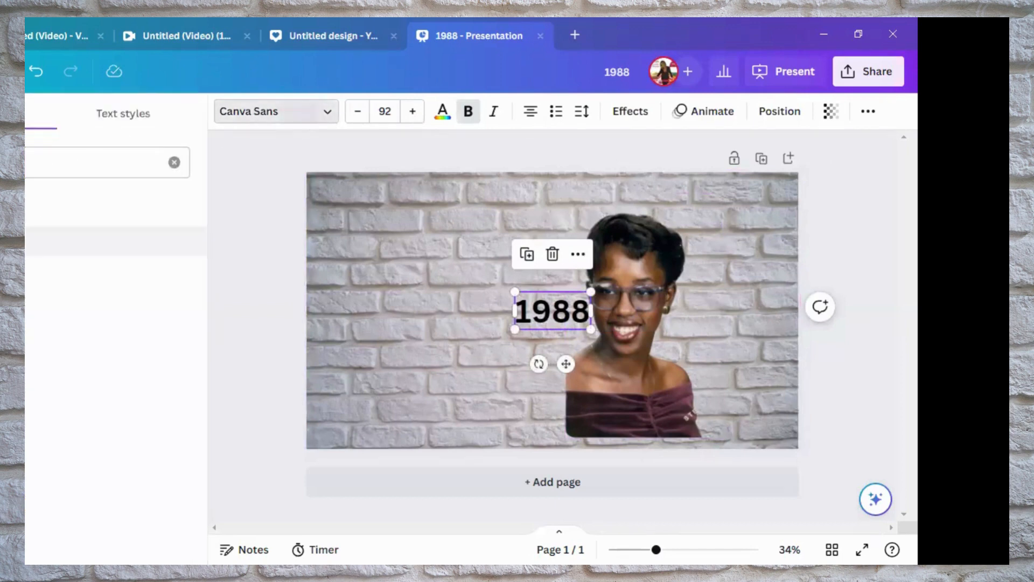
left_click(116, 241)
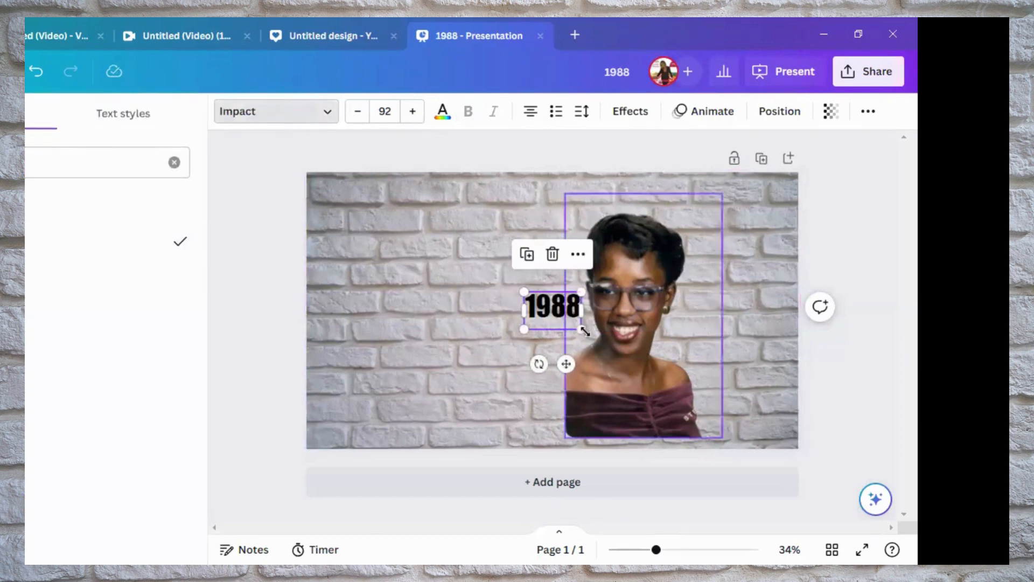
Enlarge the "1988" heading to size 400 left of the portrait and shift the portrait slightly up and right
left_click_drag(582, 329, 711, 453)
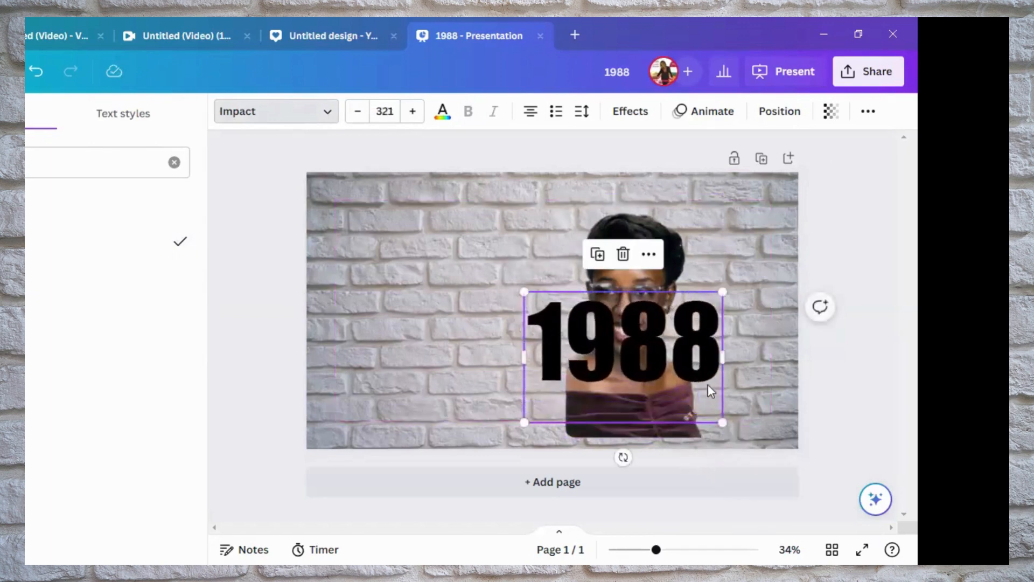
left_click_drag(648, 356, 551, 315)
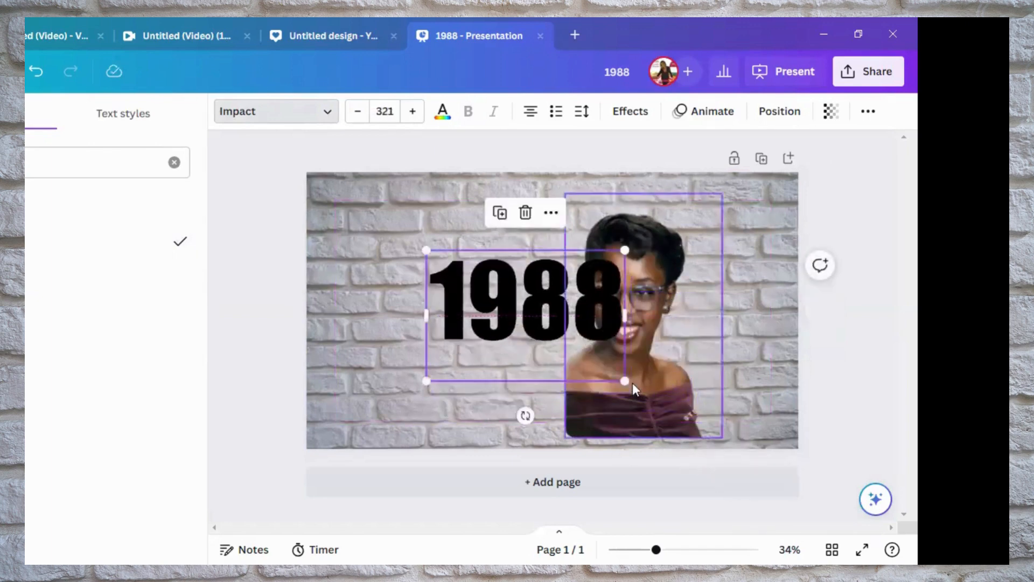
left_click_drag(625, 382, 673, 413)
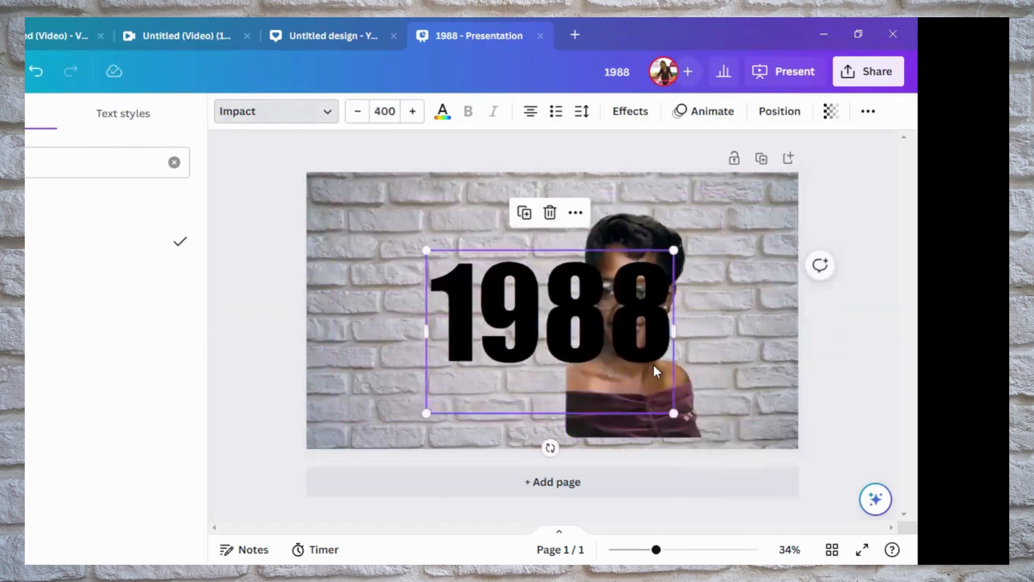
left_click_drag(645, 358, 571, 342)
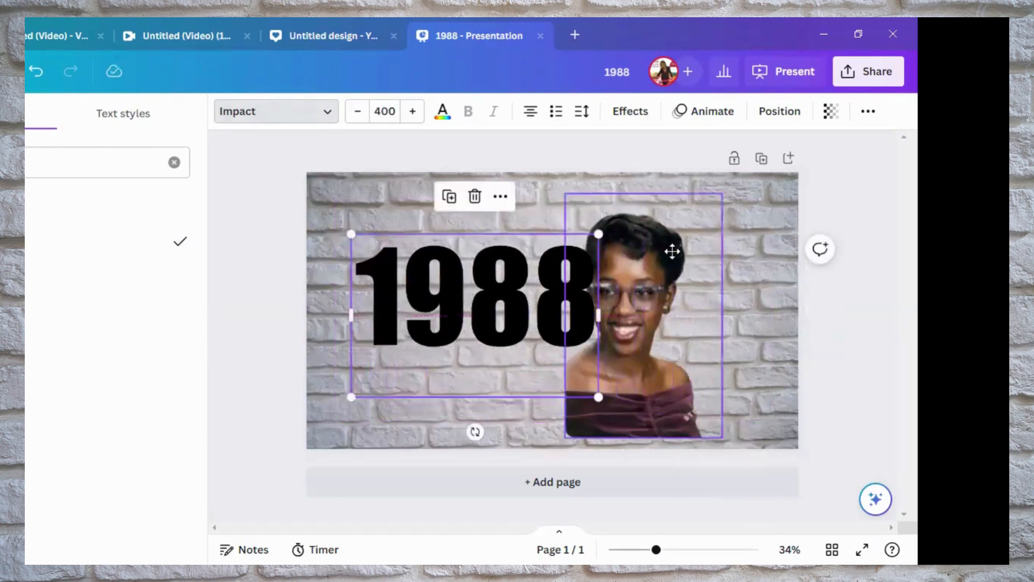
left_click_drag(673, 251, 695, 234)
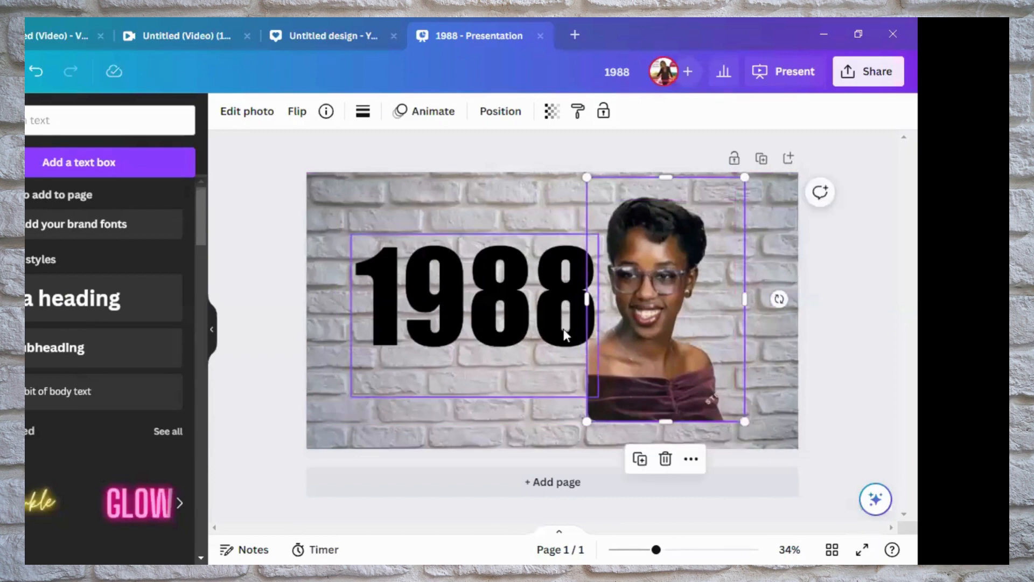
Set the "1988" heading's text colour to white (#ffffff)
left_click(566, 336)
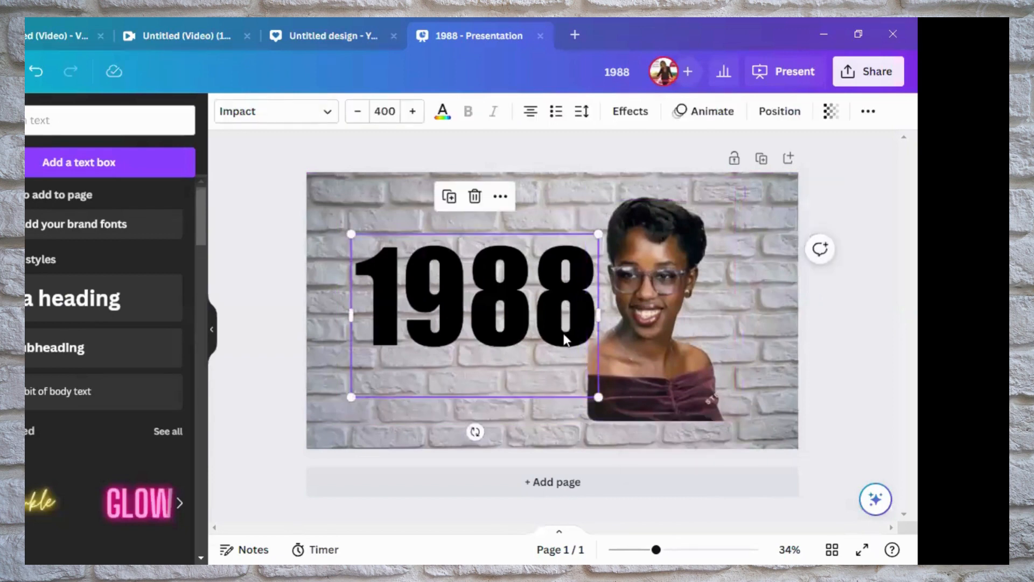
left_click(443, 113)
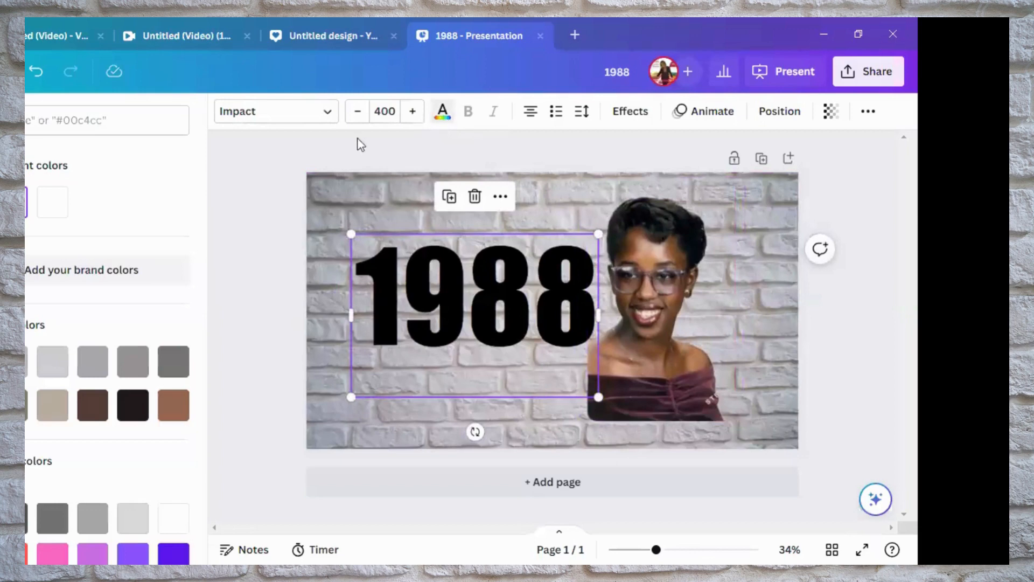
left_click(52, 208)
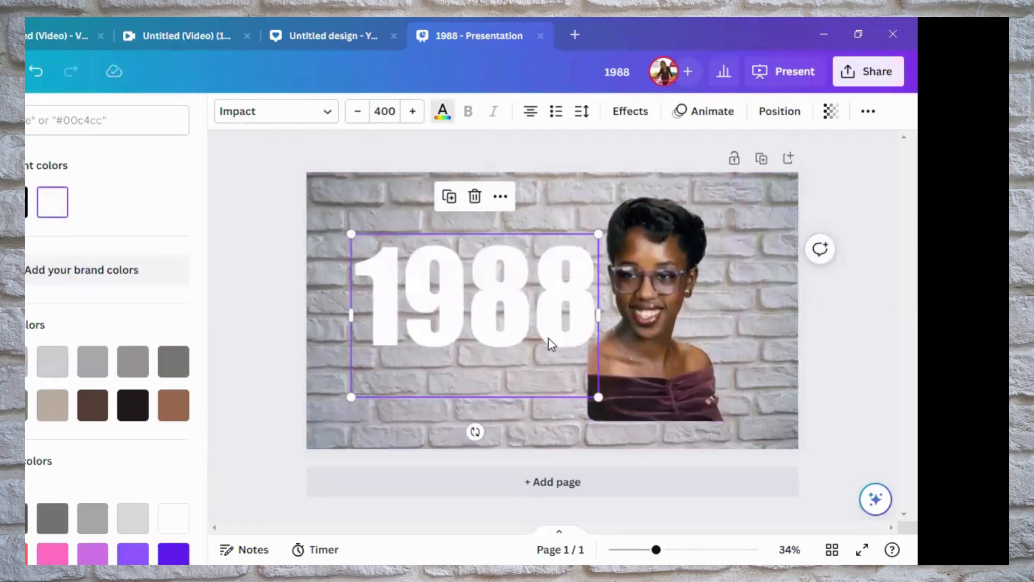
Rotate the "1988" heading to read vertically upward and enlarge it to size 431 over the portrait
left_click_drag(560, 345, 568, 323)
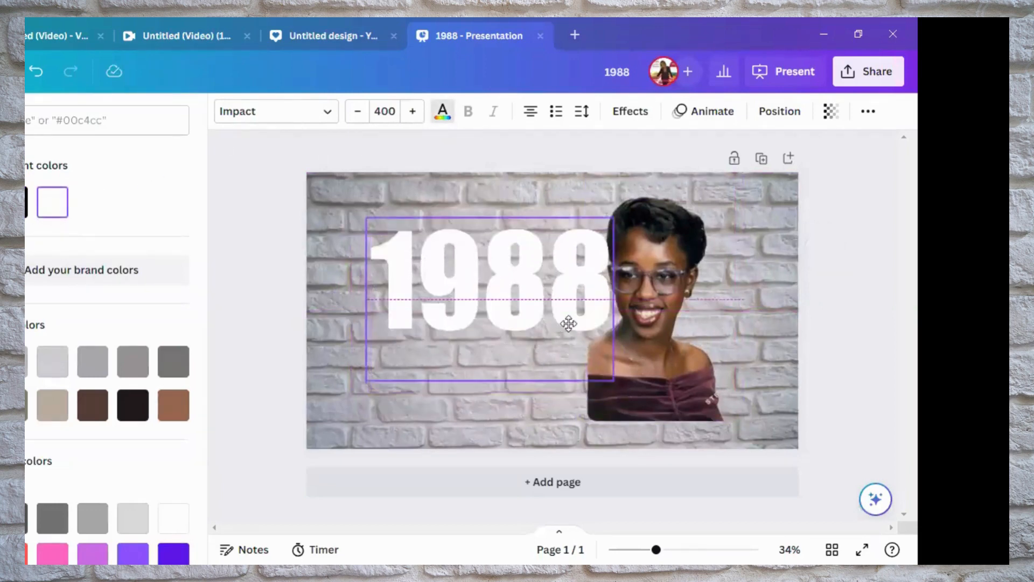
left_click_drag(489, 415, 612, 298)
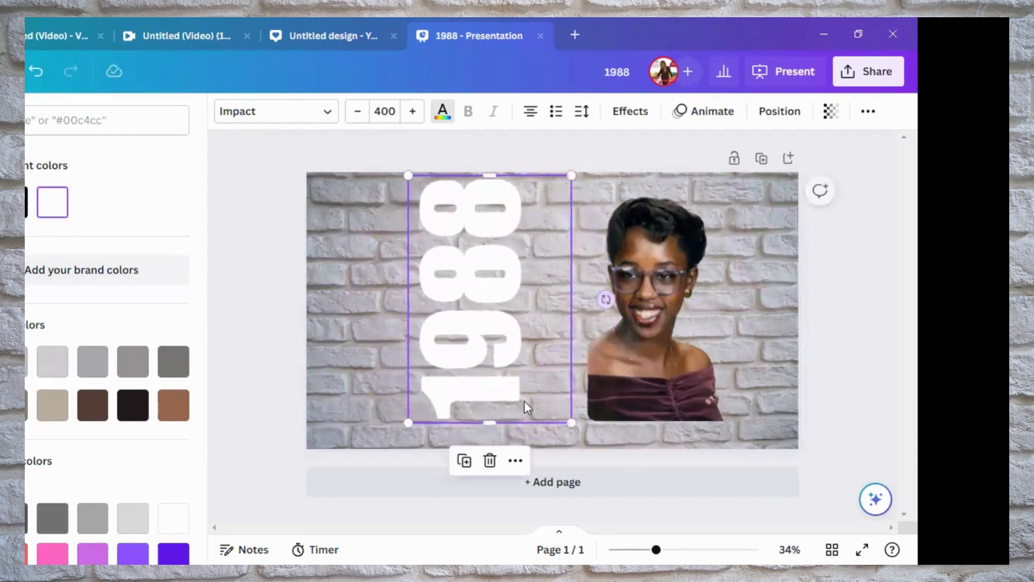
left_click_drag(494, 399, 664, 405)
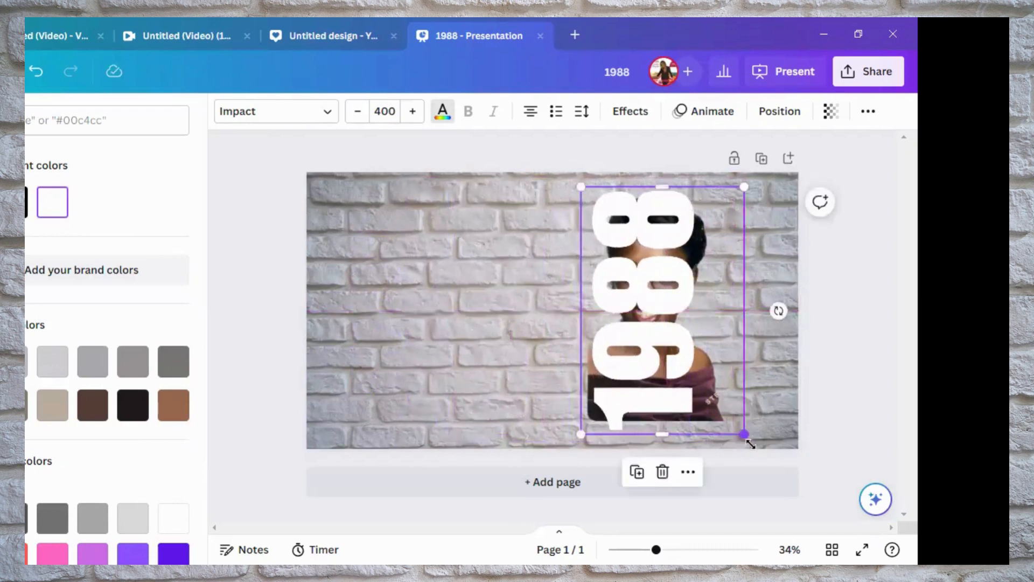
left_click_drag(743, 434, 758, 454)
left_click_drag(694, 375, 701, 373)
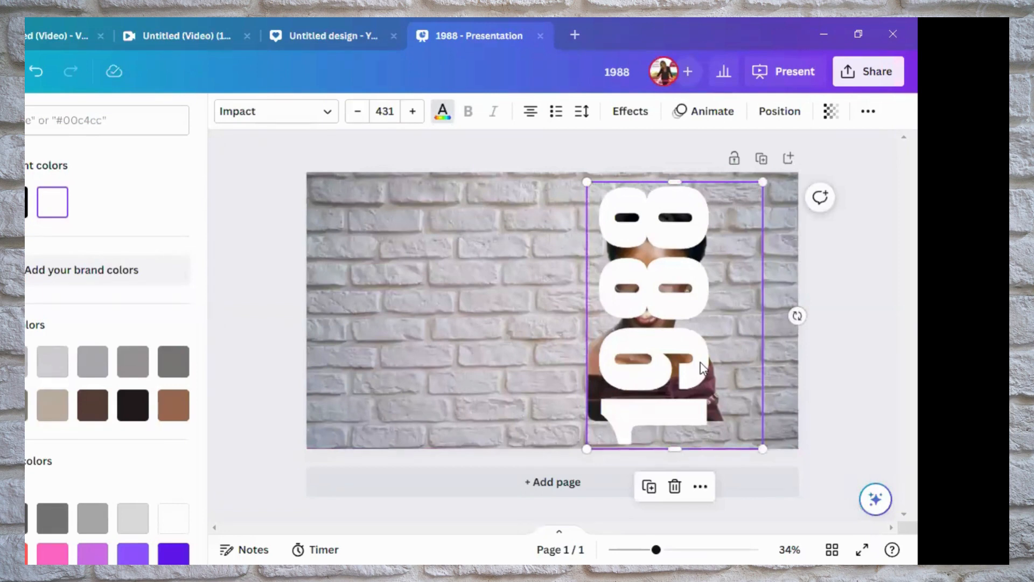
Send the vertical "1988" text backward so it sits behind the portrait
right_click(702, 368)
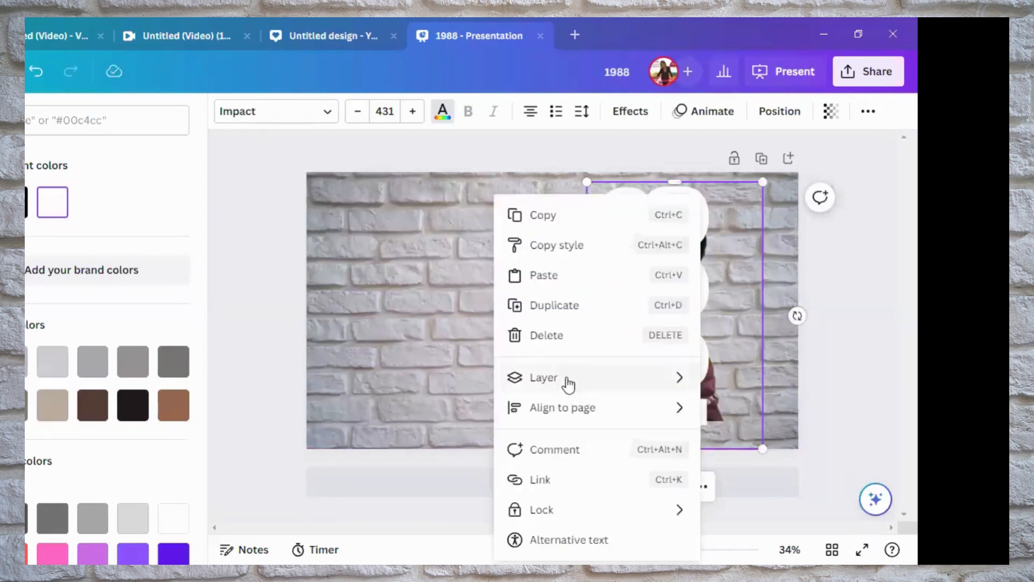
mouse_move(568, 383)
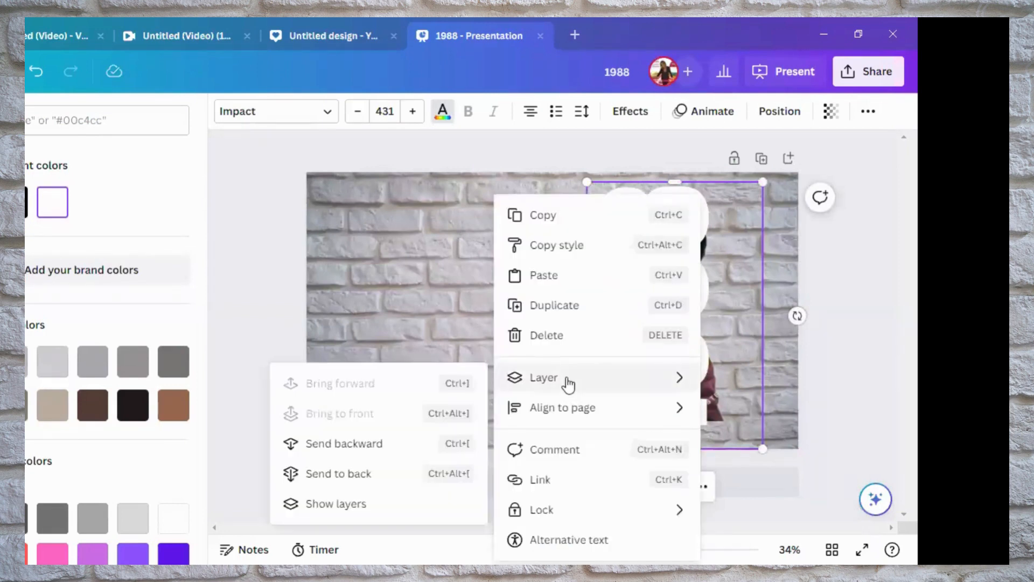
left_click(345, 443)
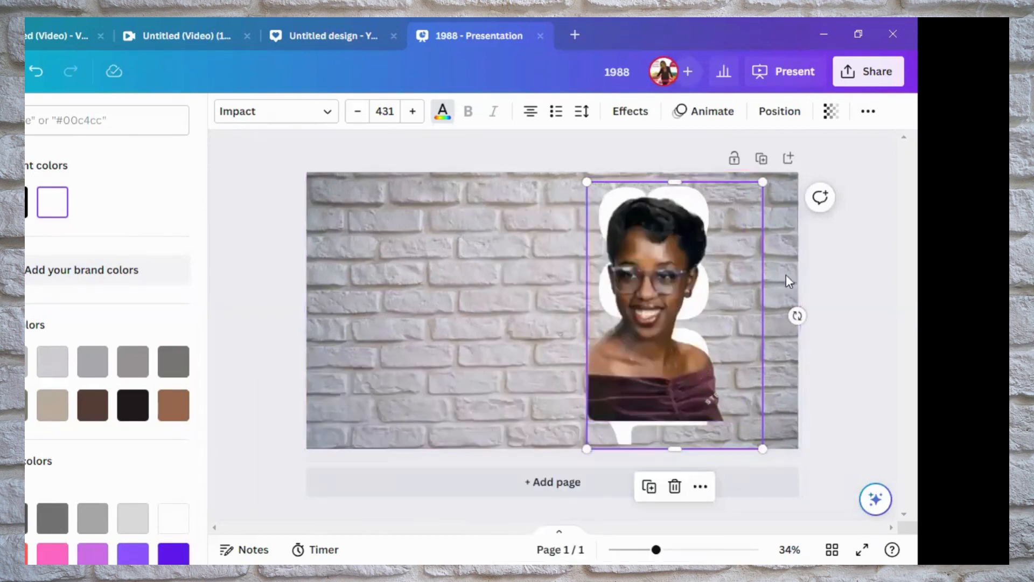
Duplicate the vertical "1988" text and align the copy exactly over the original, in front of the portrait
right_click(764, 215)
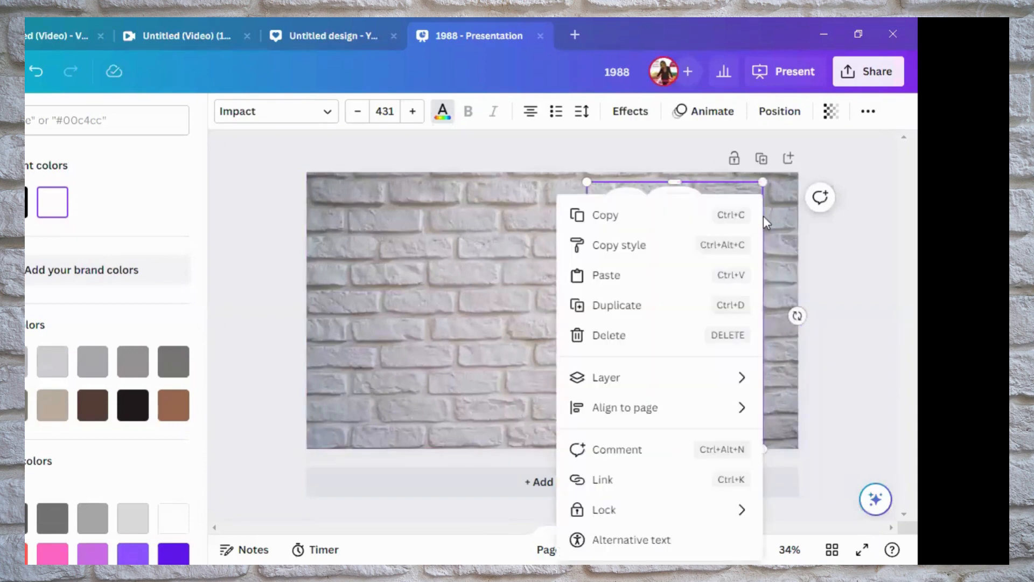
left_click(615, 307)
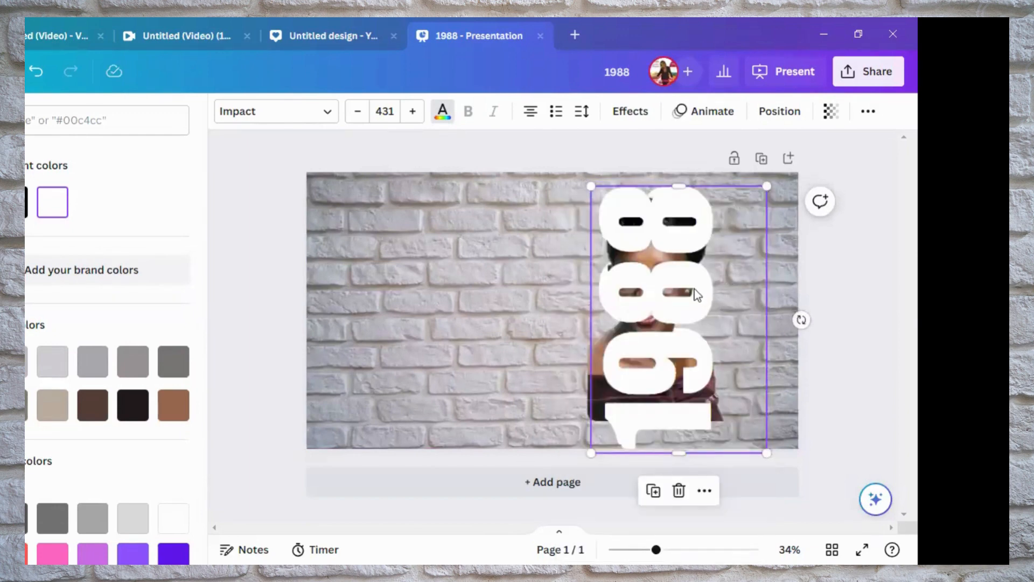
left_click_drag(694, 293, 693, 291)
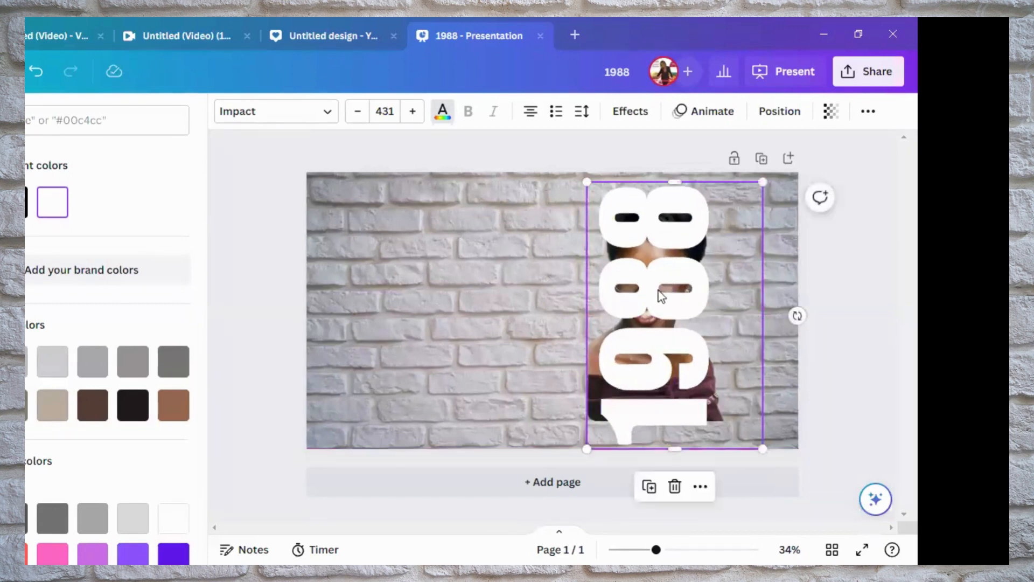
Apply the hollow text effect with thickness 3 to the "1988" text in front of the portrait
left_click(689, 283)
left_click(527, 286)
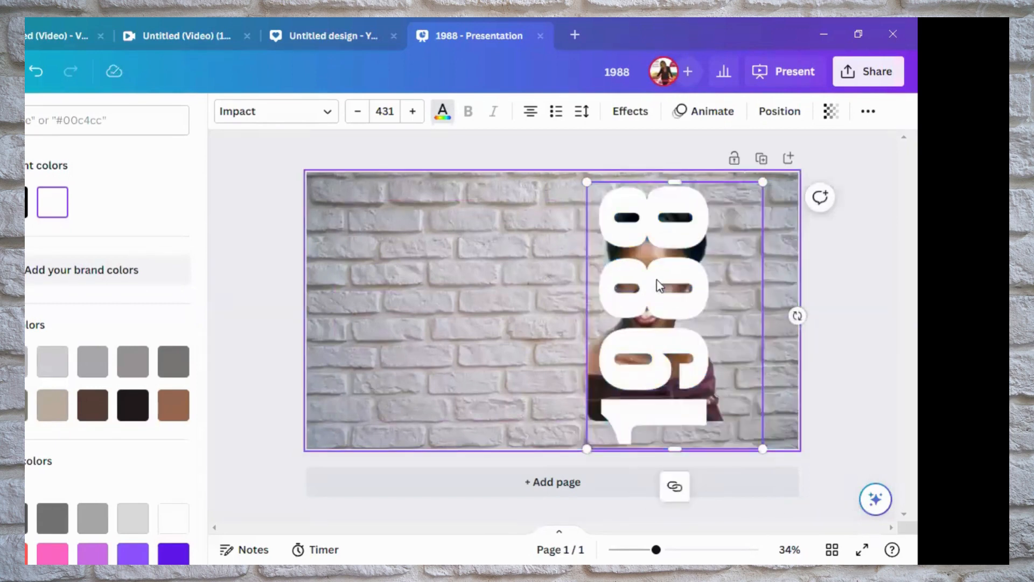
left_click(682, 281)
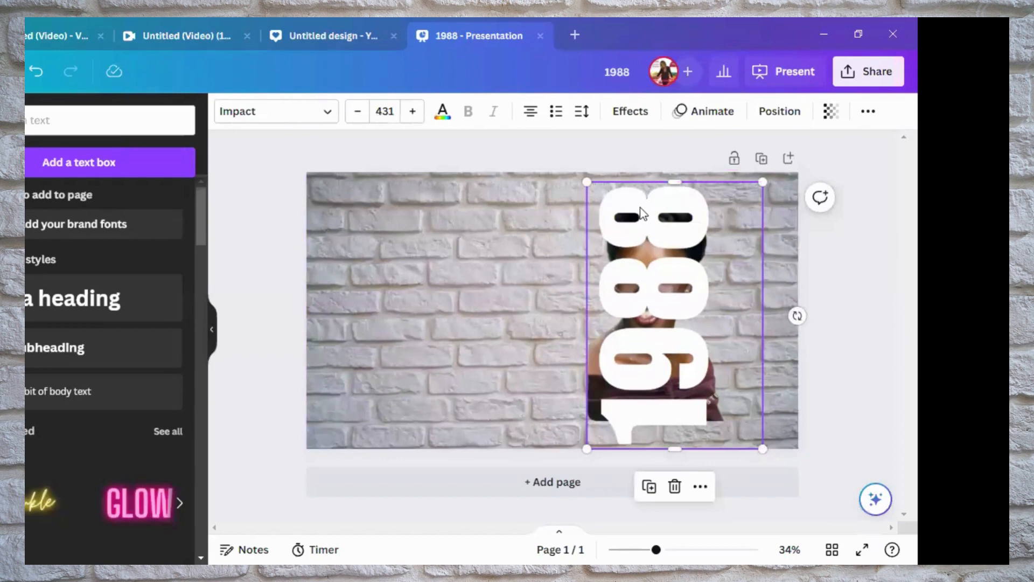
left_click(638, 118)
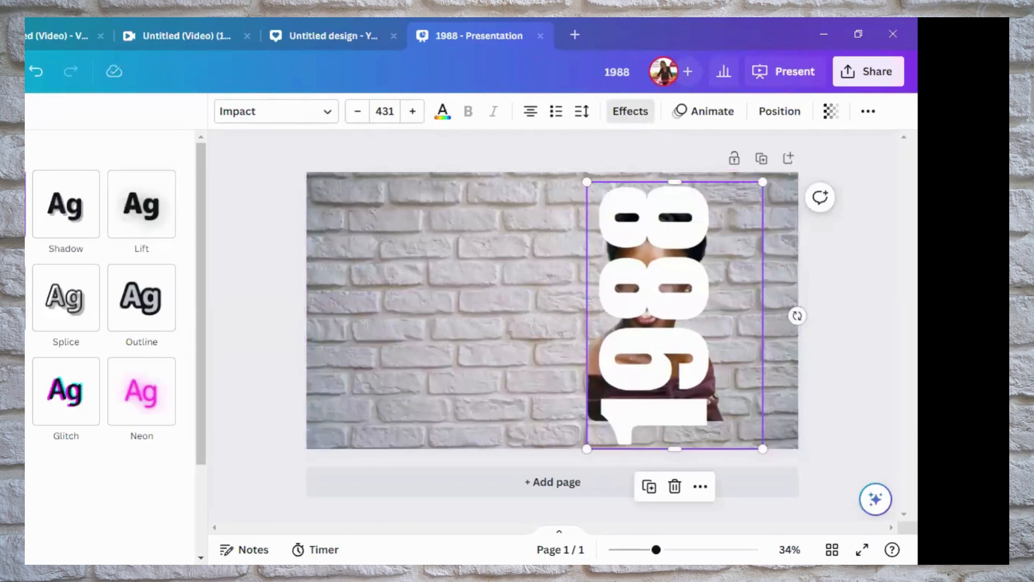
left_click(23, 298)
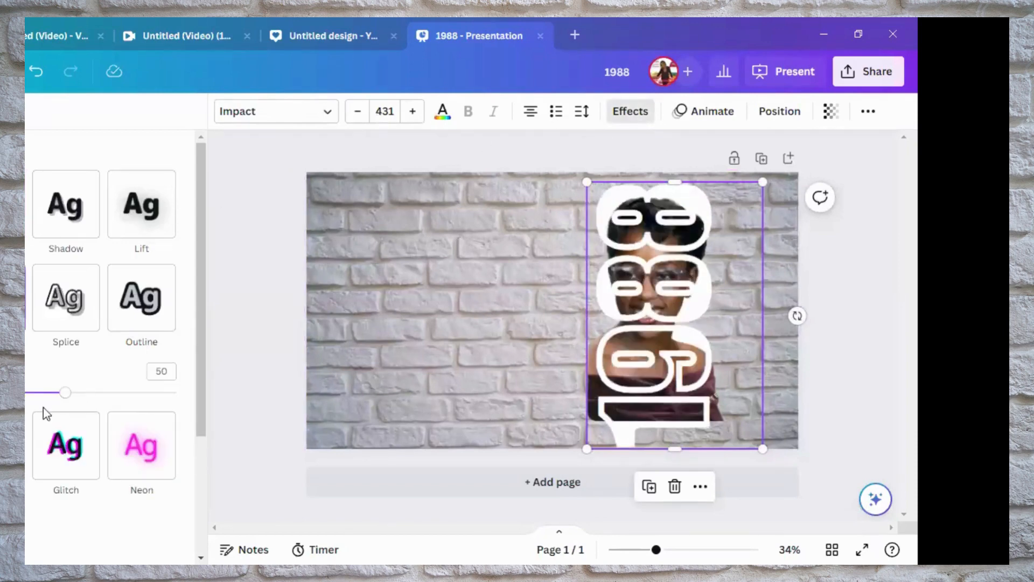
left_click_drag(65, 394, 0, 394)
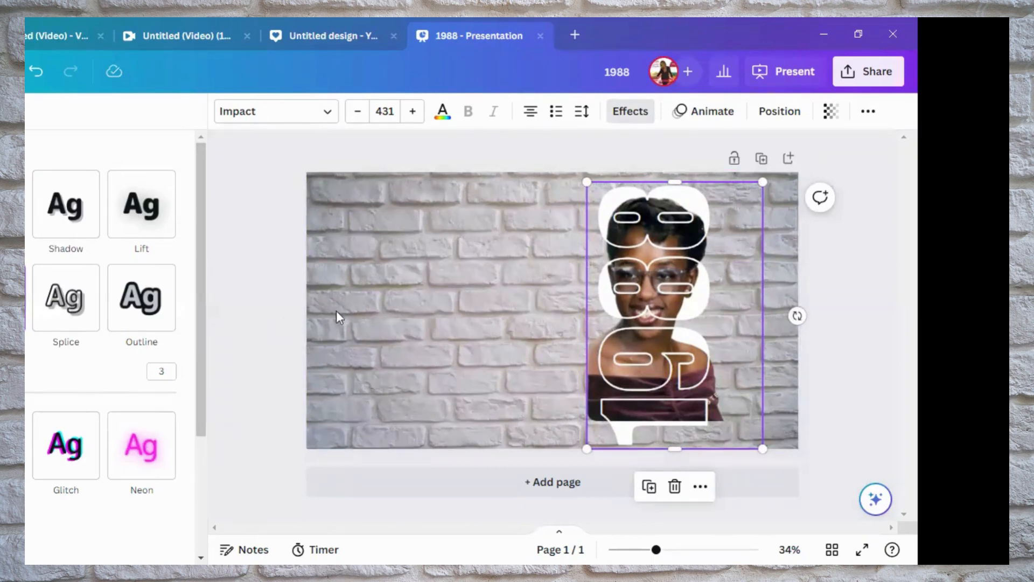
left_click(365, 309)
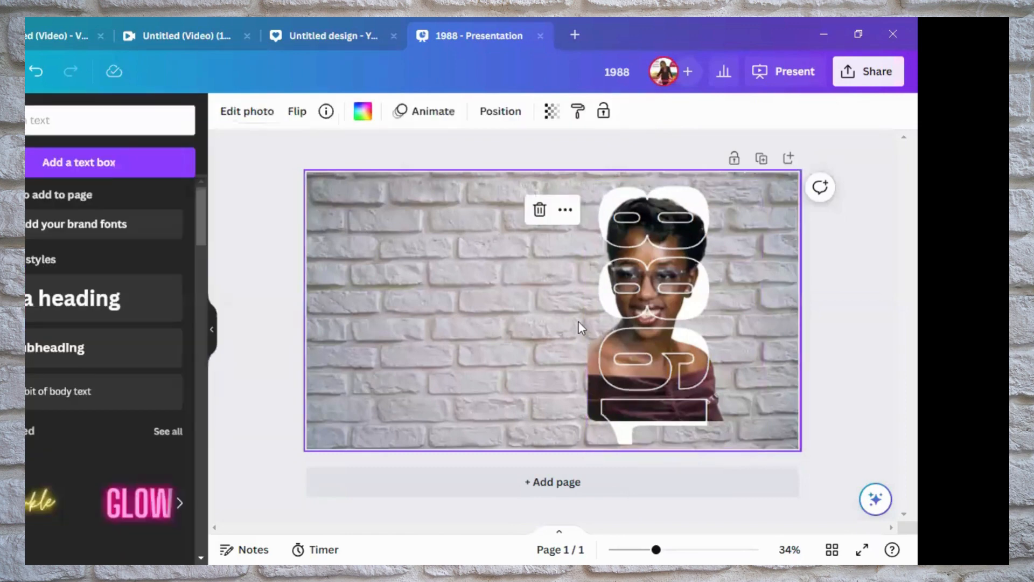
Select the solid "1988" text layer behind the portrait and open its text colour choices
left_click(729, 352)
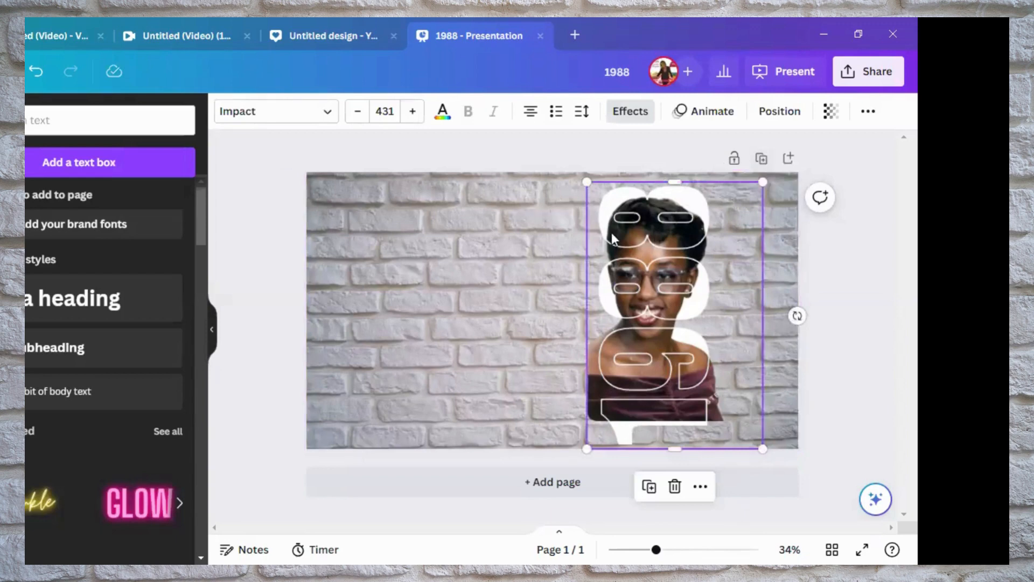
left_click(777, 113)
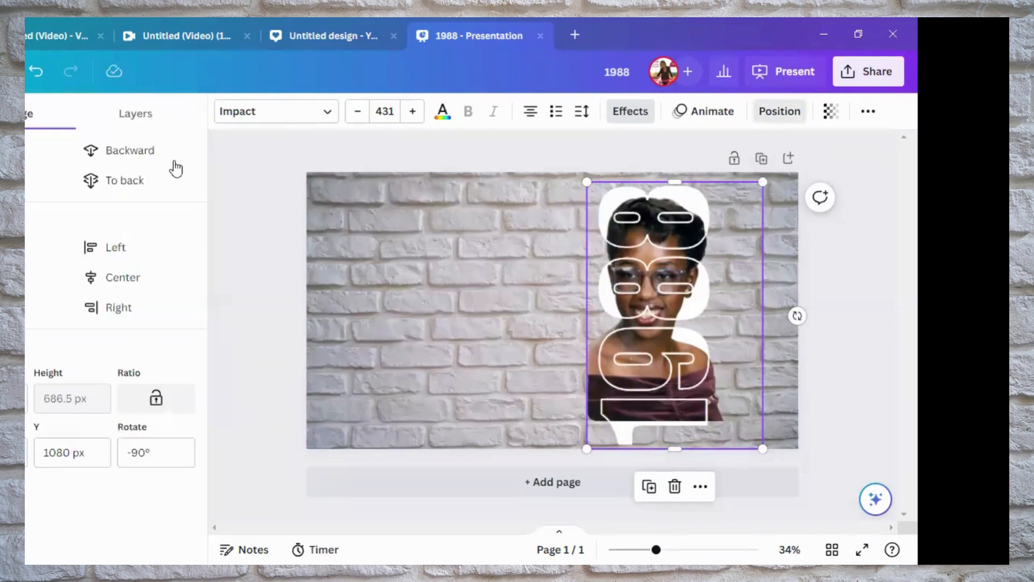
left_click(138, 118)
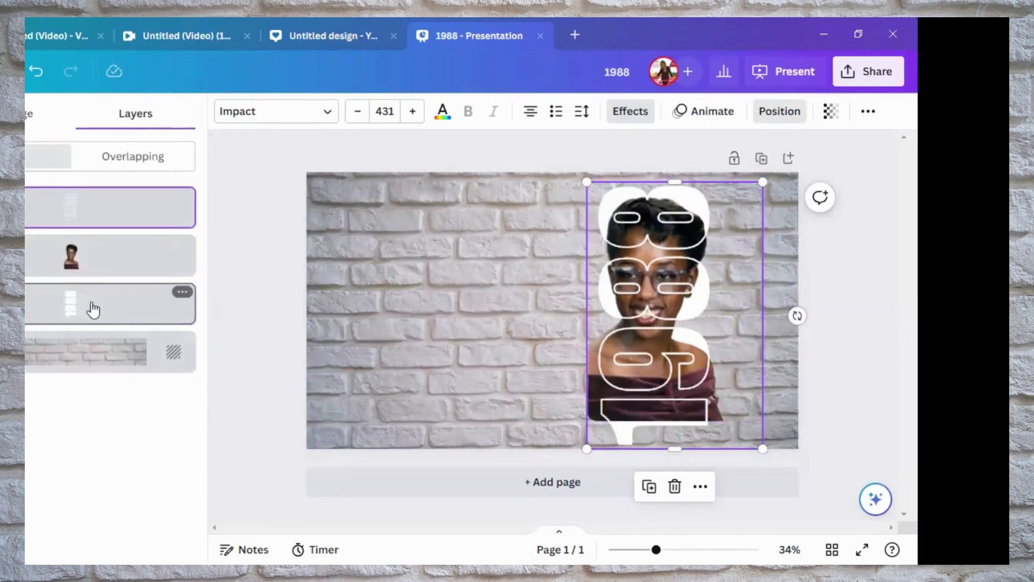
left_click(93, 308)
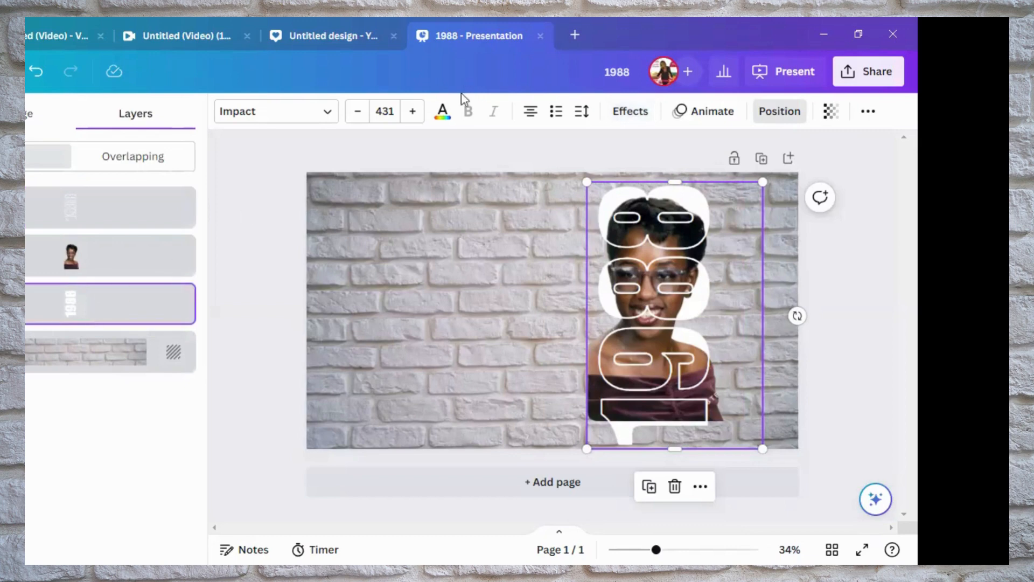
left_click(444, 123)
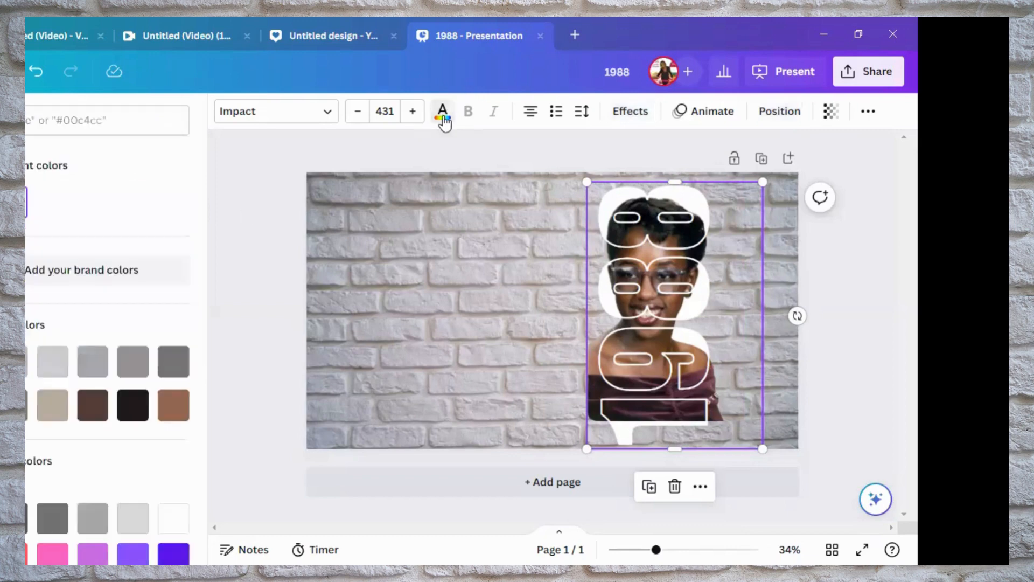
Try the photo colours #b9ad9e, dark brown, #211b1e and #97684e on the "1988" text behind the portrait
left_click(53, 405)
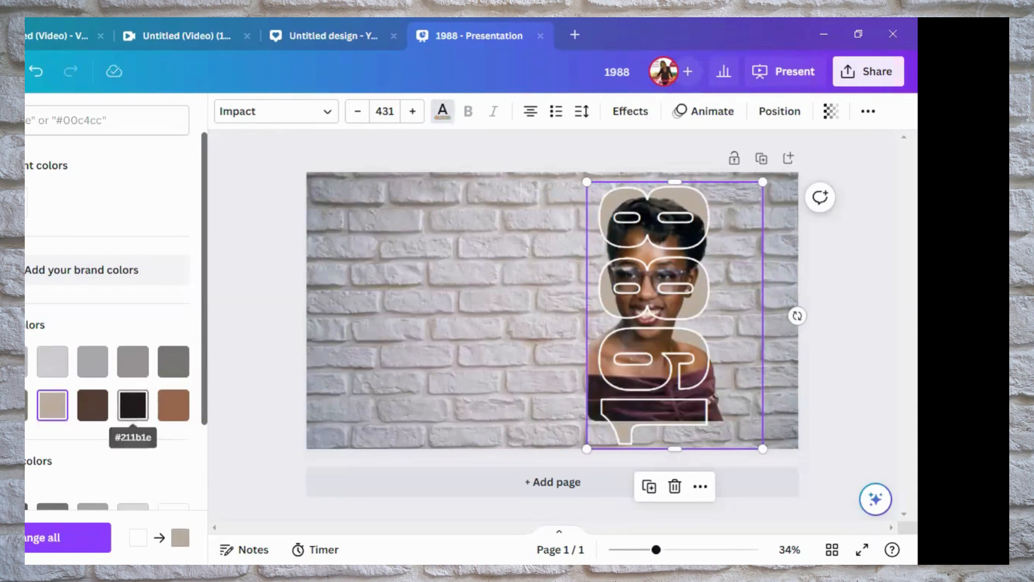
left_click(96, 414)
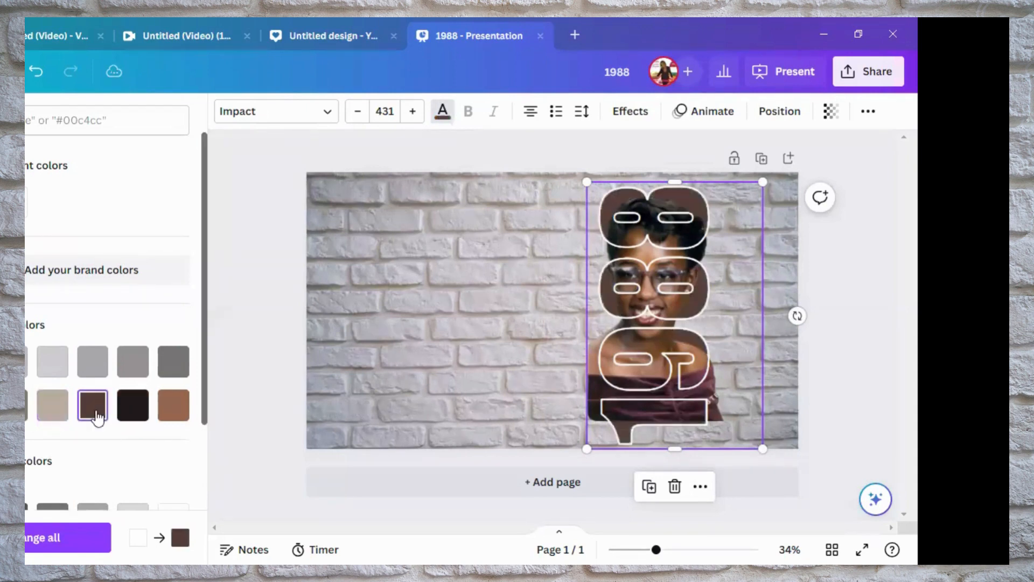
left_click(133, 410)
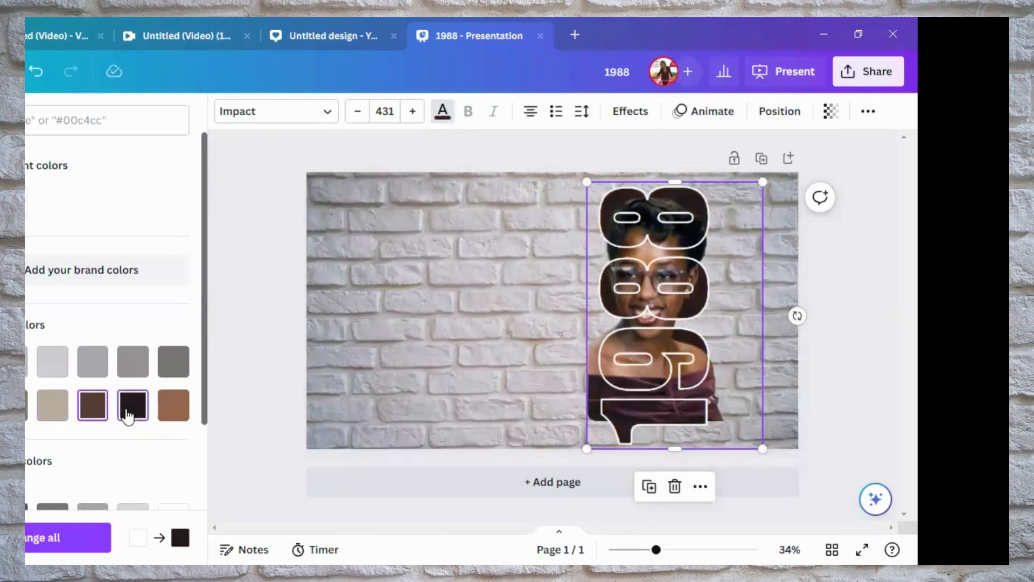
left_click(167, 418)
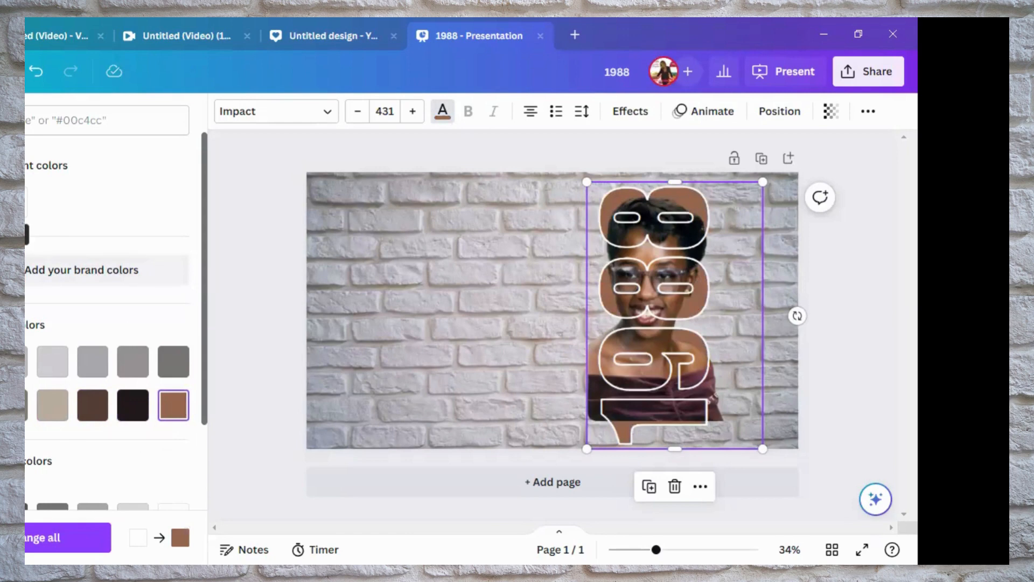
Set the colour of the "1988" text behind the portrait to red, #FF0000
left_click(25, 202)
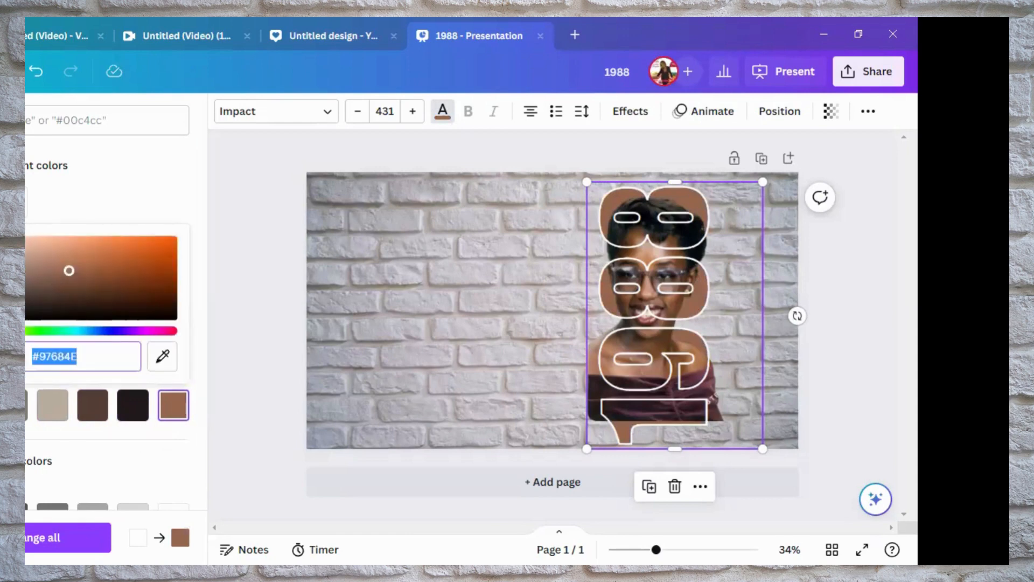
left_click(81, 356)
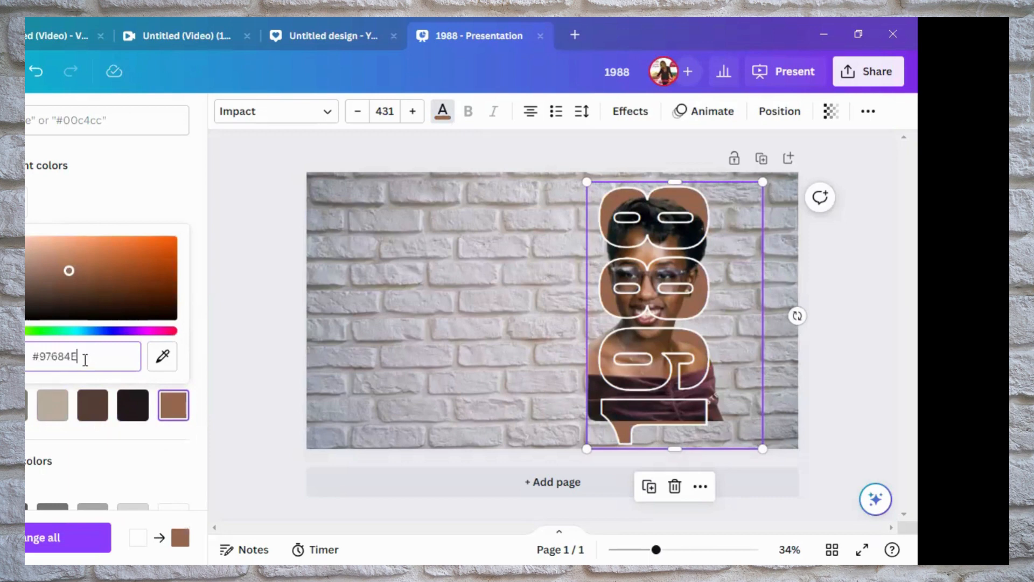
left_click_drag(79, 356, 41, 357)
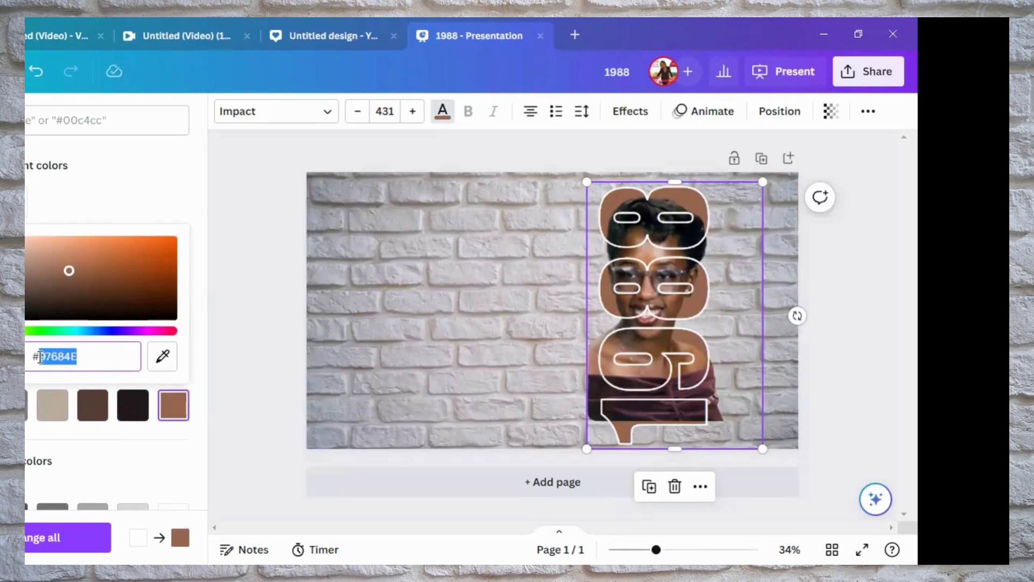
type("FF")
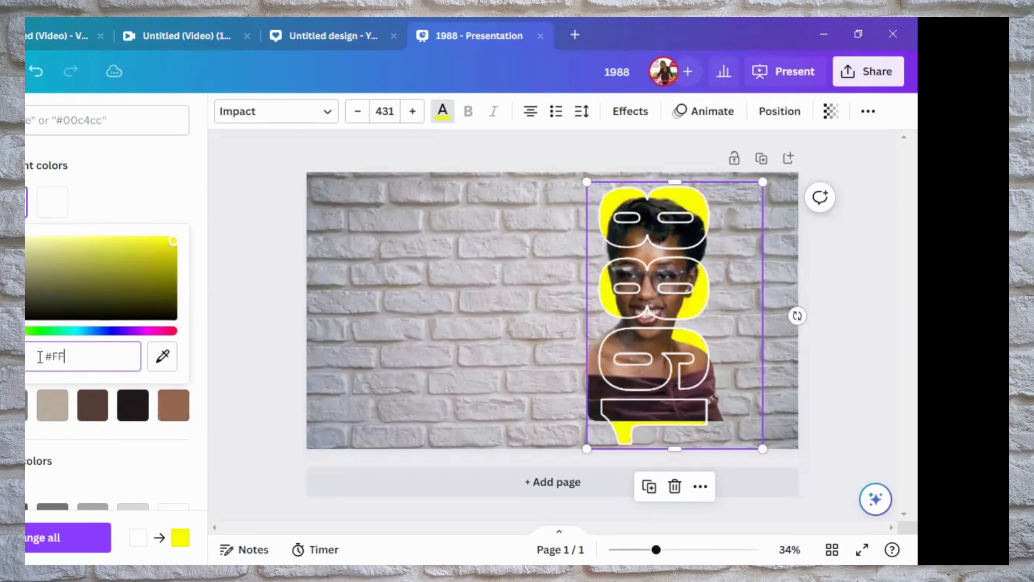
type("0000")
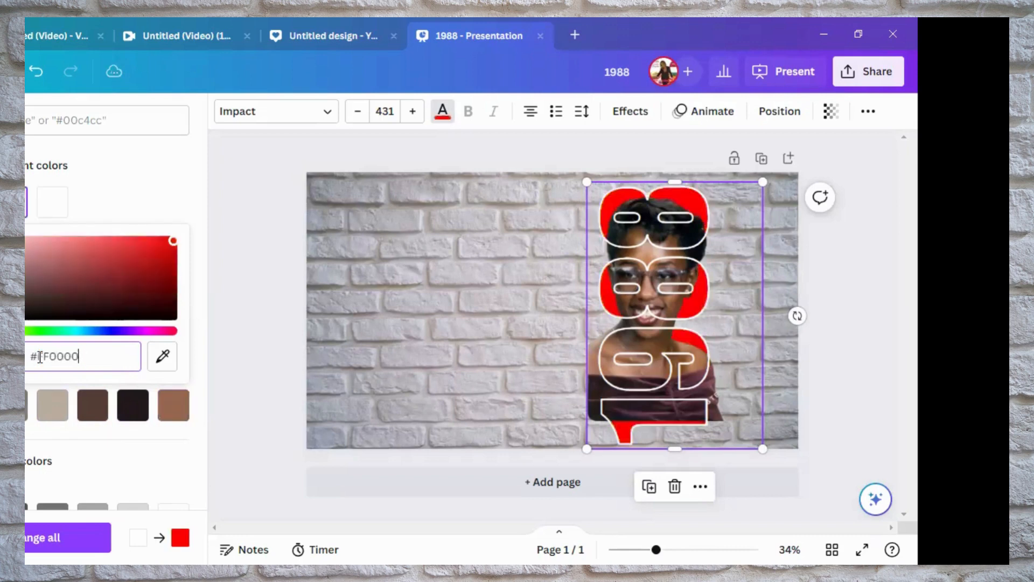
key("Return")
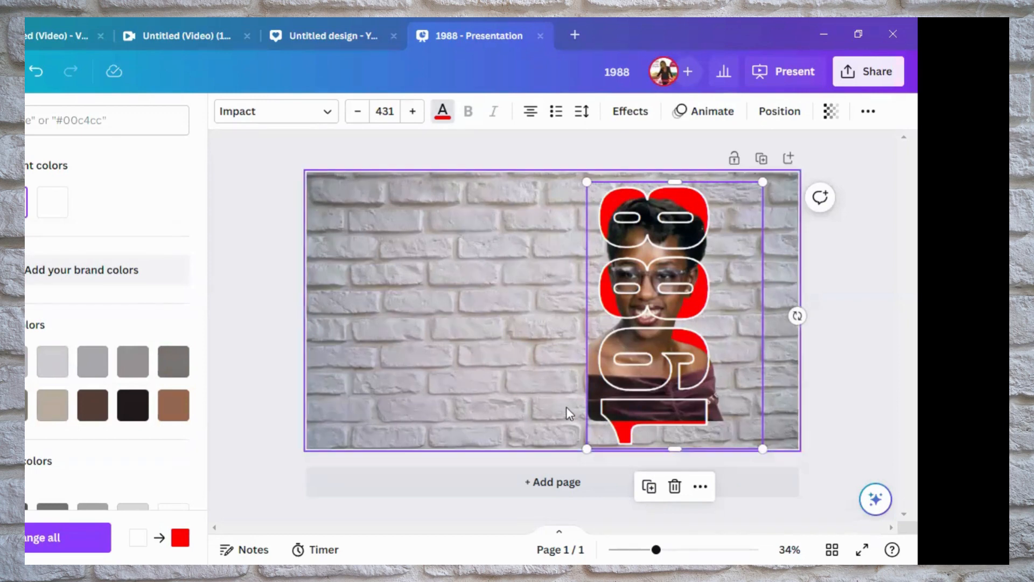
left_click(536, 387)
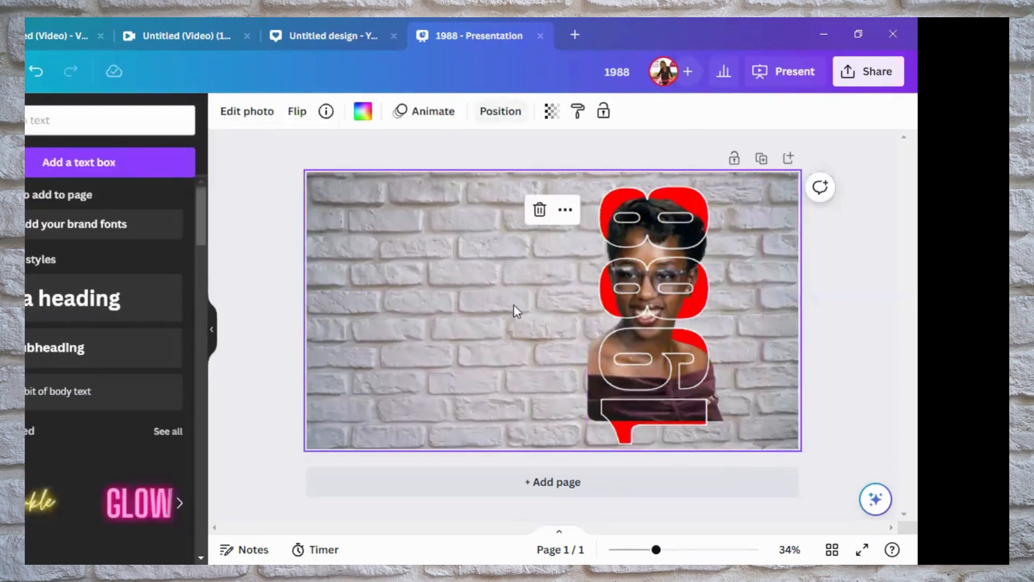
Select the portrait layer, shrink the portrait and place it over the two 8s at the upper end of the text
left_click(525, 112)
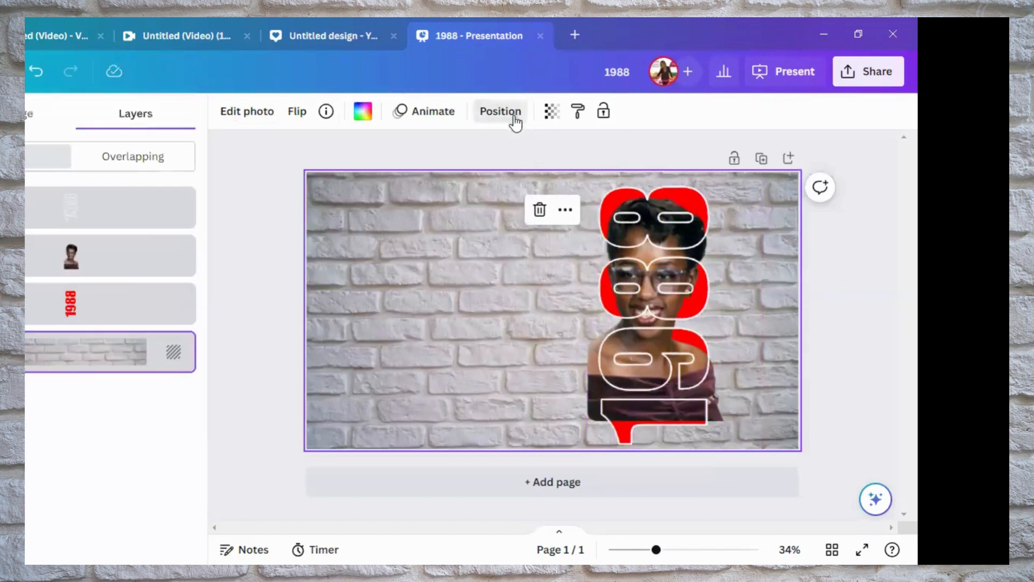
left_click(73, 267)
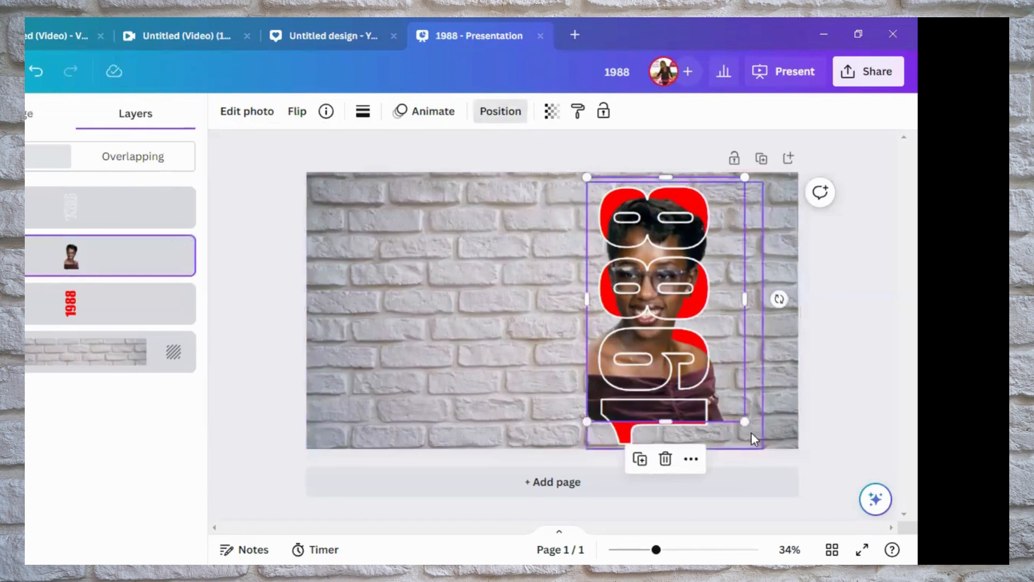
left_click_drag(745, 422, 683, 318)
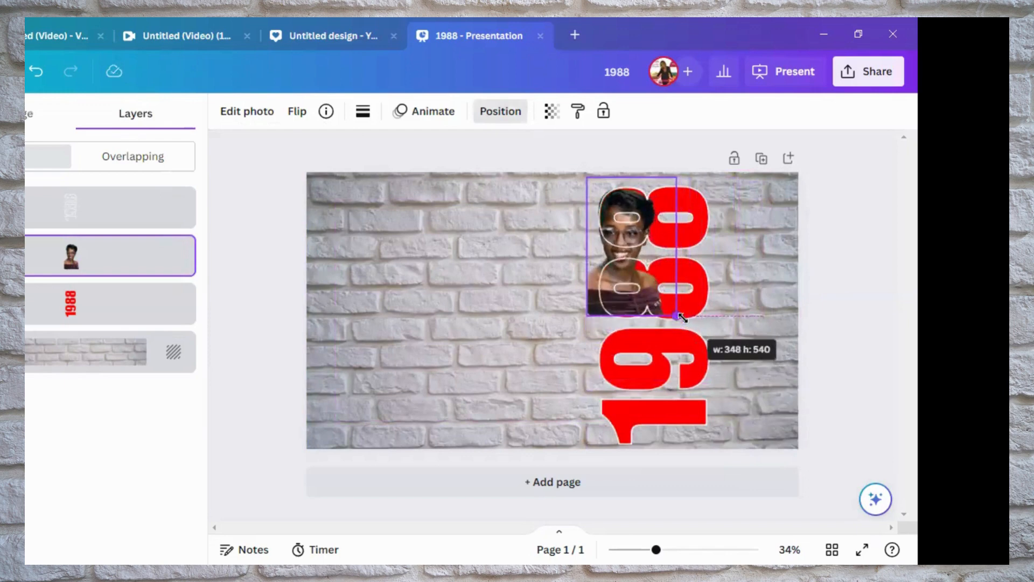
left_click_drag(683, 318, 683, 318)
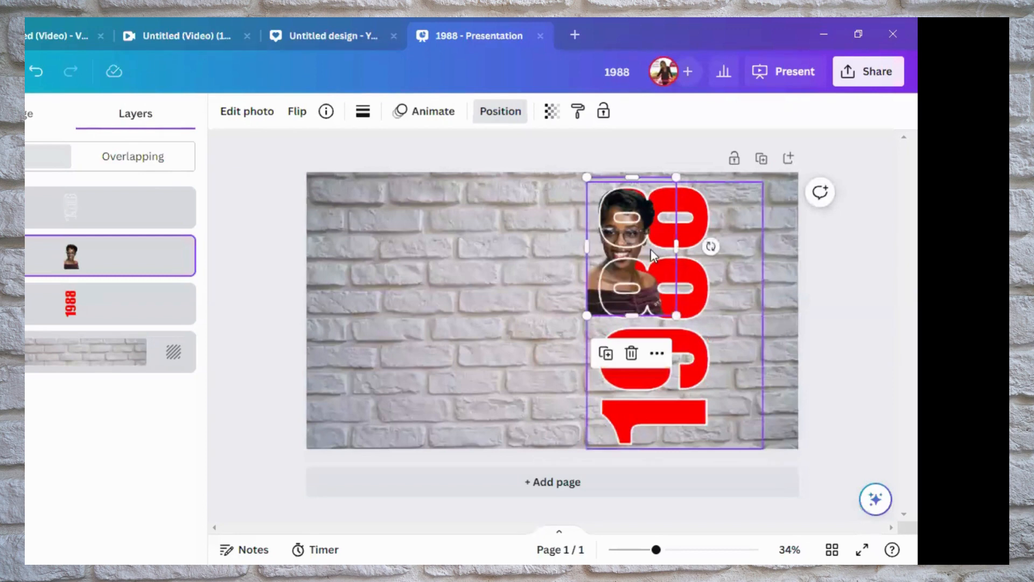
left_click_drag(652, 254, 657, 250)
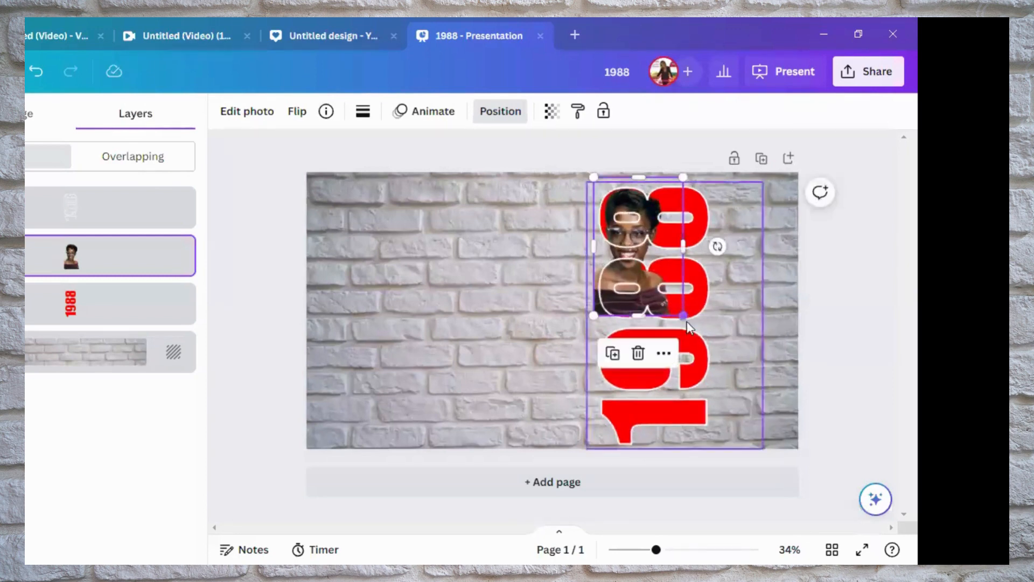
left_click_drag(684, 317, 663, 296)
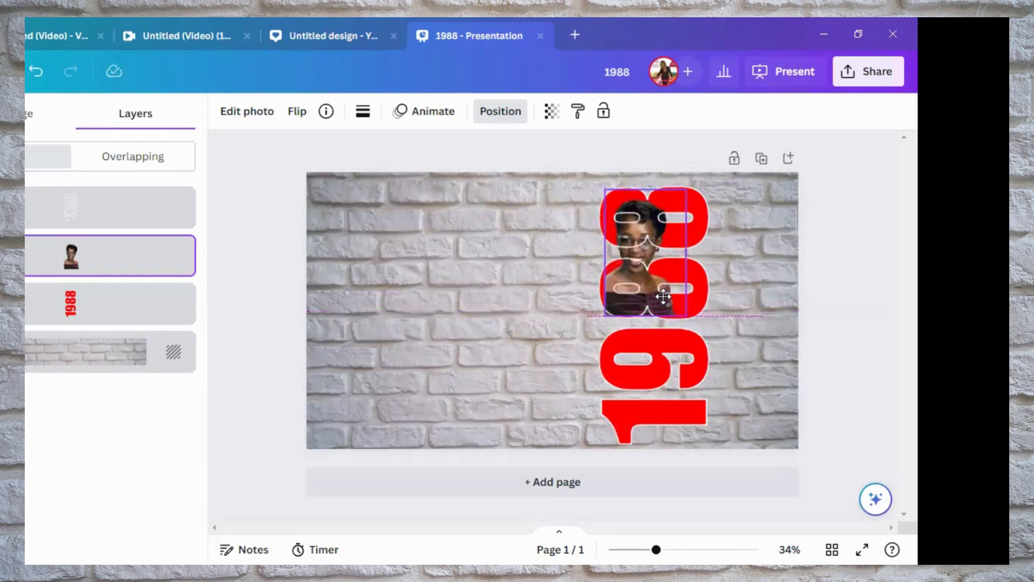
left_click_drag(662, 297, 663, 296)
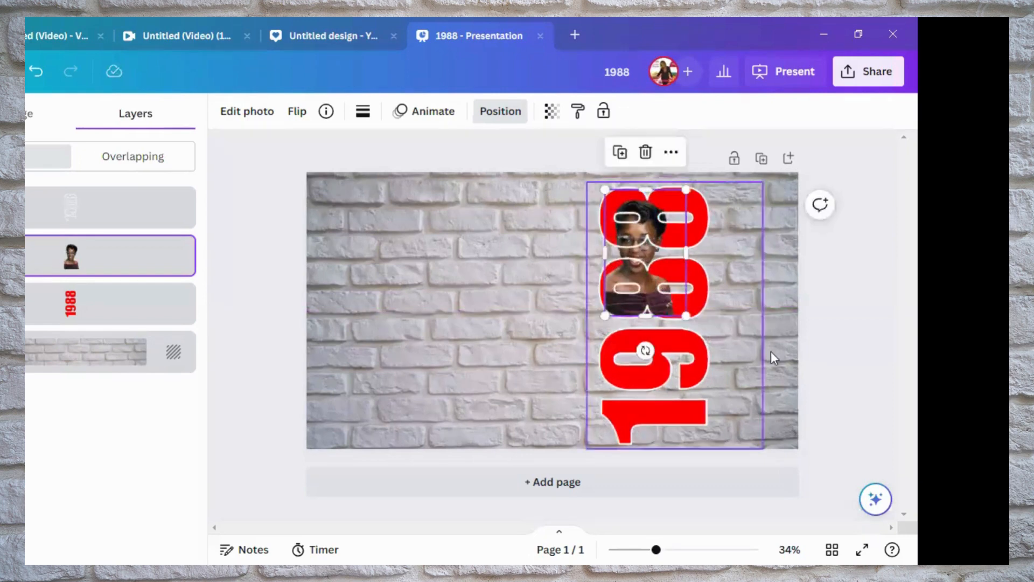
left_click(500, 387)
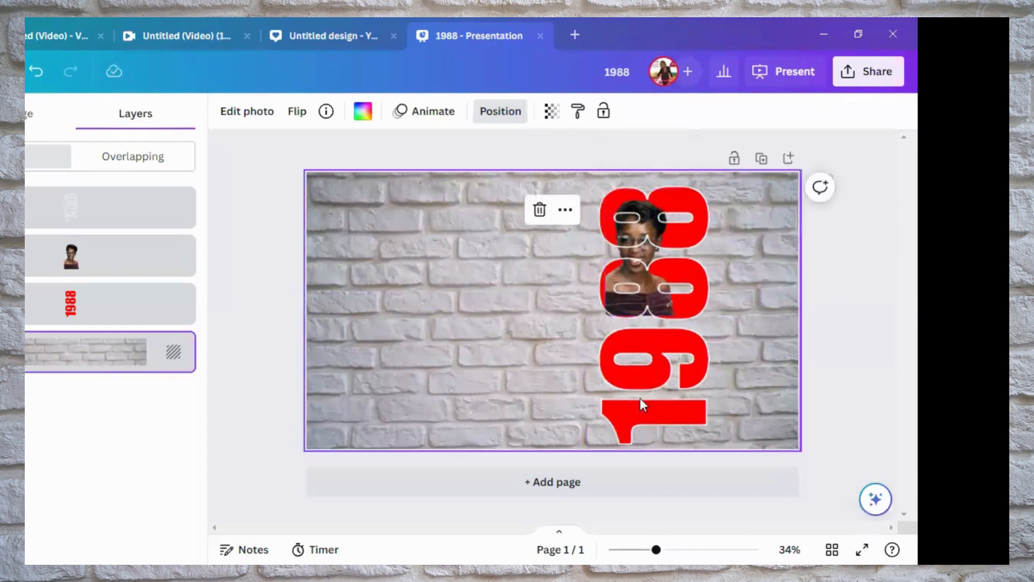
Add the uploaded portrait of the smiling woman with long blonde-brown braids to the page, beside the vertical "1988" text
left_click(667, 313)
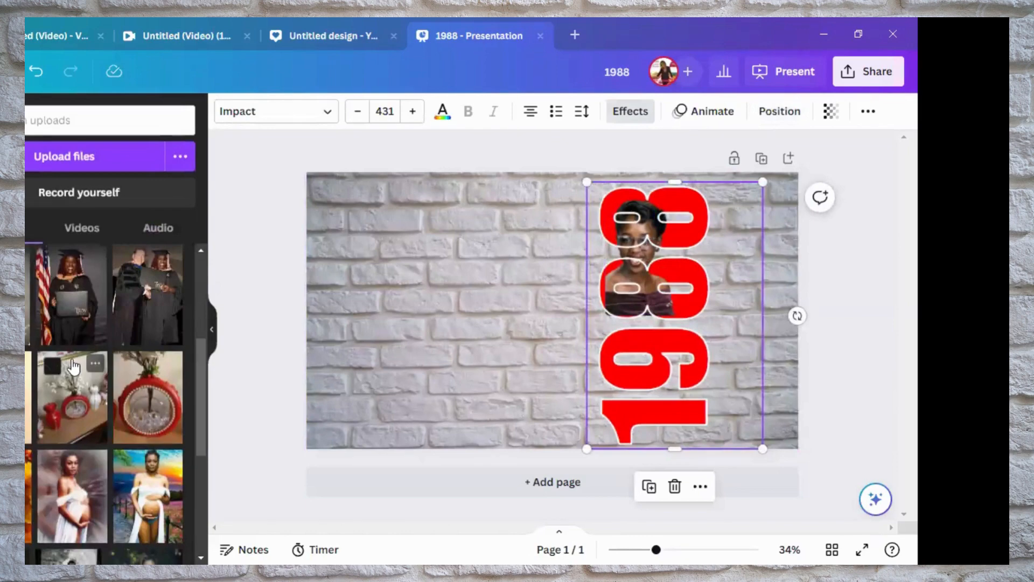
scroll(74, 368, "down", 2)
scroll(74, 368, "down", 5)
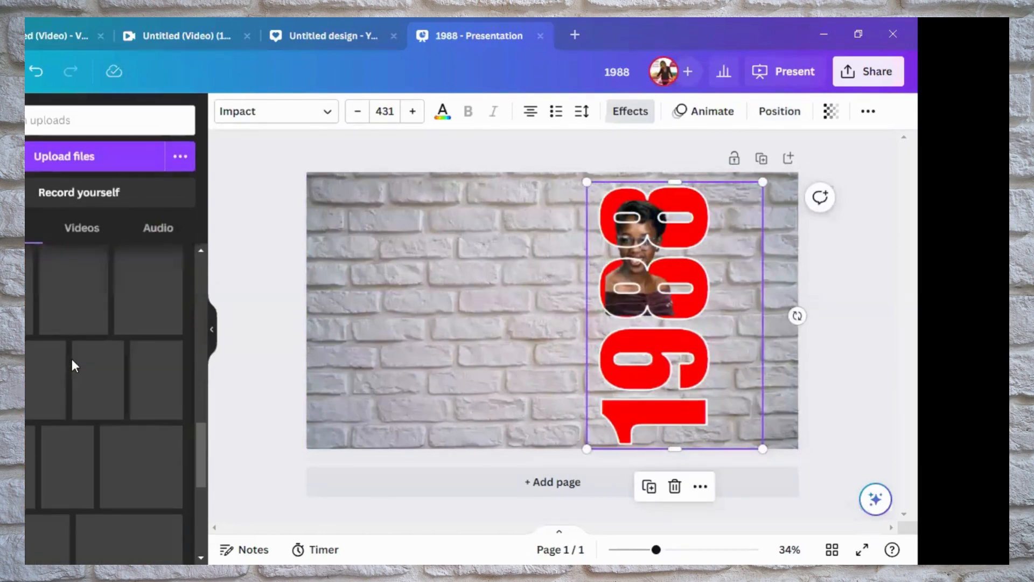
scroll(74, 368, "down", 2)
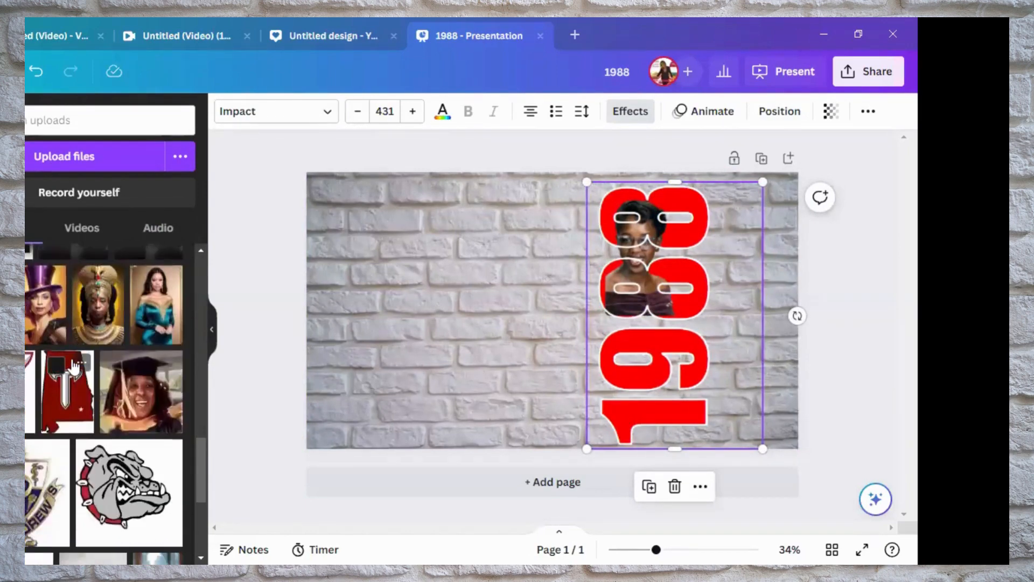
scroll(74, 367, "up", 4)
scroll(74, 368, "up", 5)
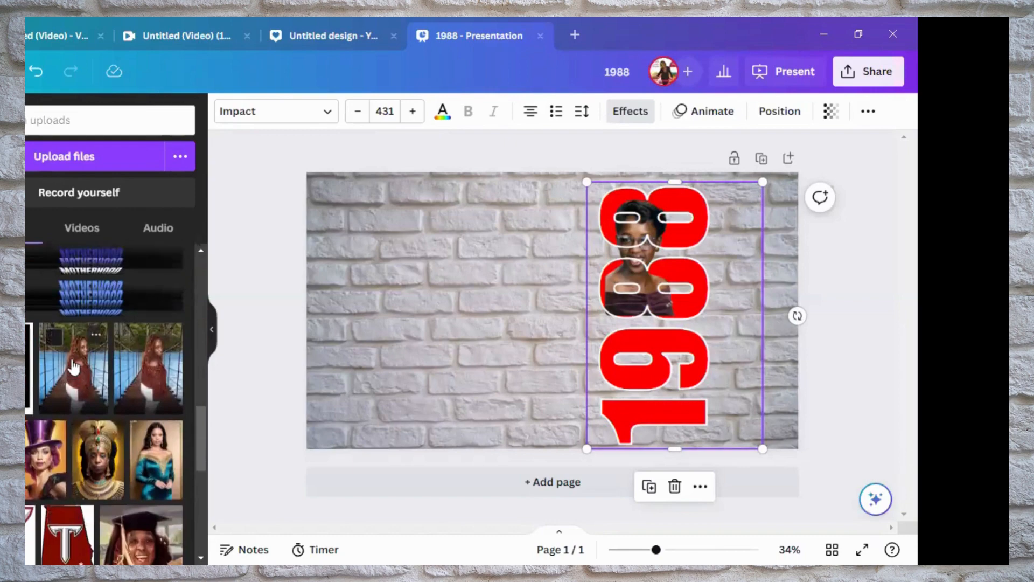
scroll(74, 368, "down", 3)
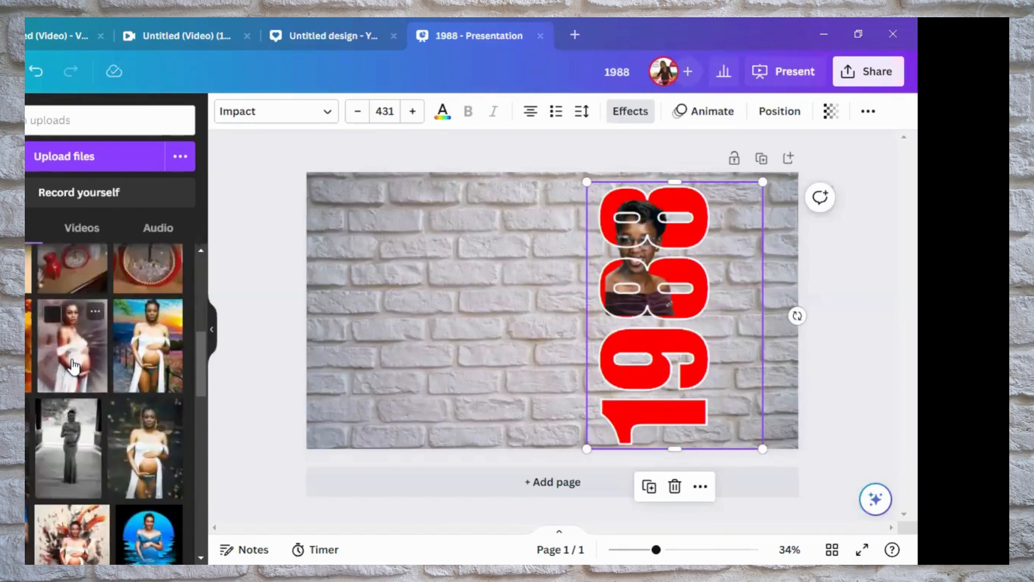
scroll(74, 367, "down", 10)
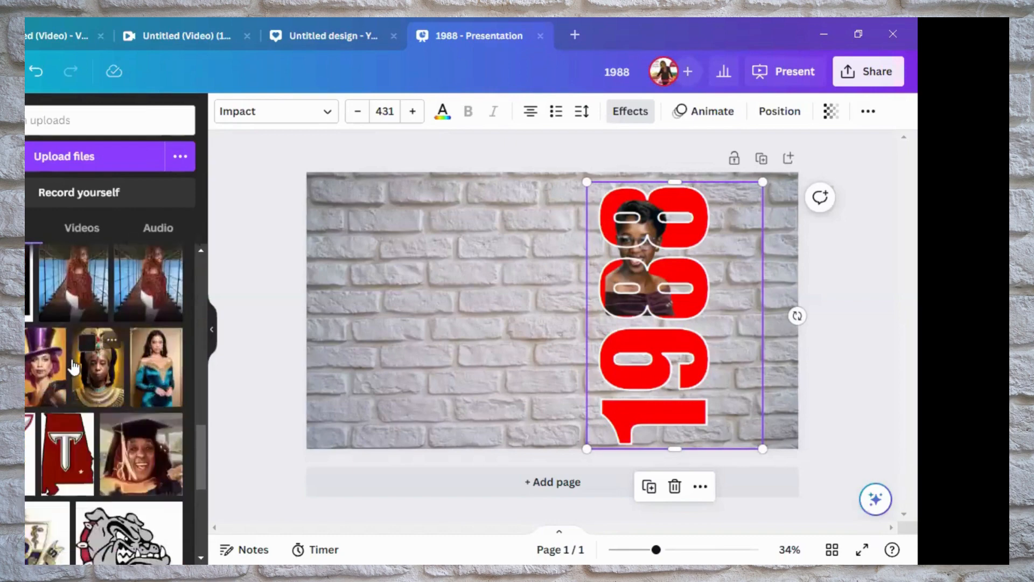
scroll(74, 368, "down", 5)
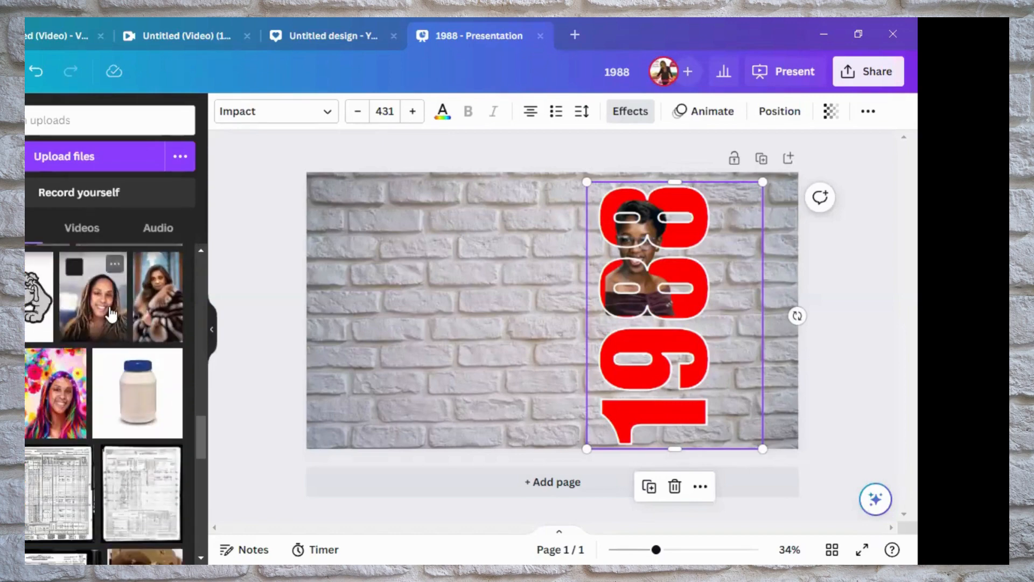
left_click(112, 315)
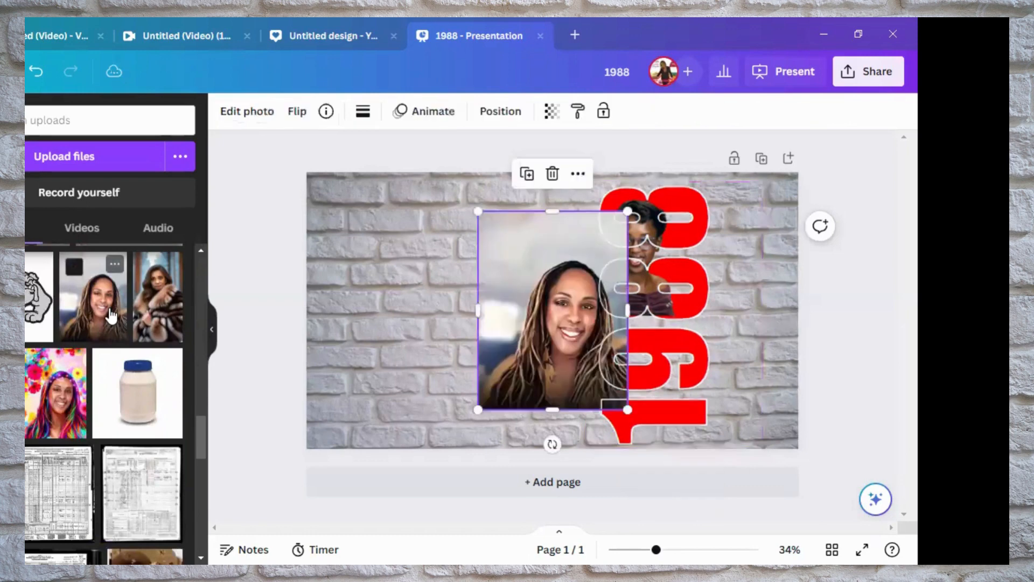
left_click_drag(482, 366, 468, 370)
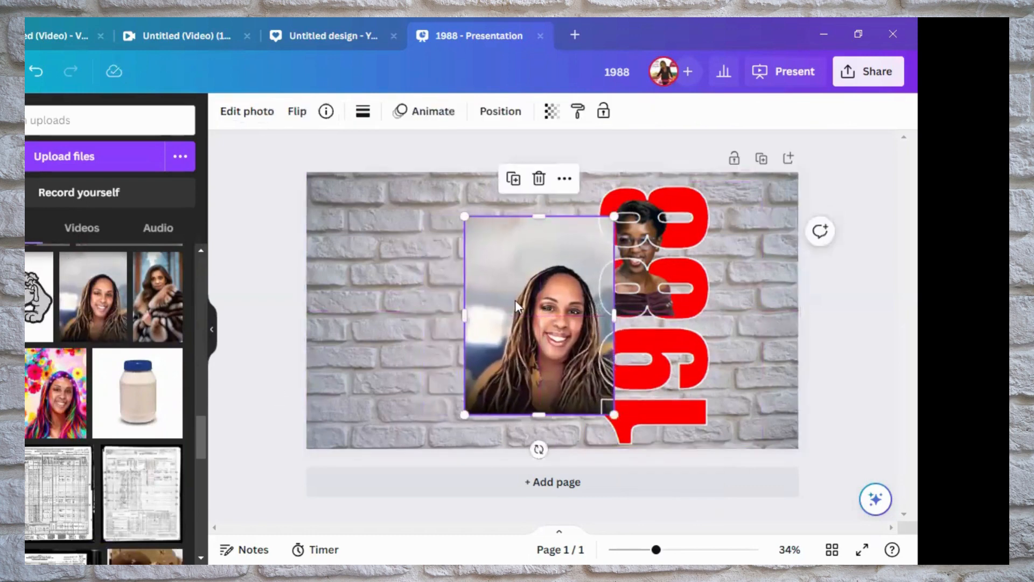
Remove the braided woman's photo background, shrink the cut-out and place it over the 9 and 1 at the lower end of the text
left_click(241, 120)
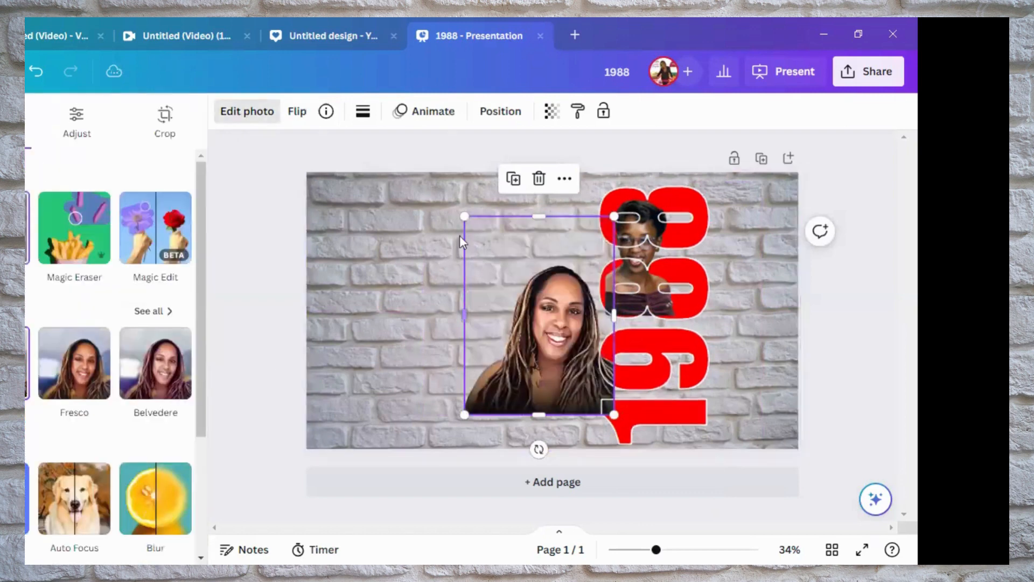
left_click_drag(474, 226, 513, 294)
left_click_drag(577, 393, 668, 402)
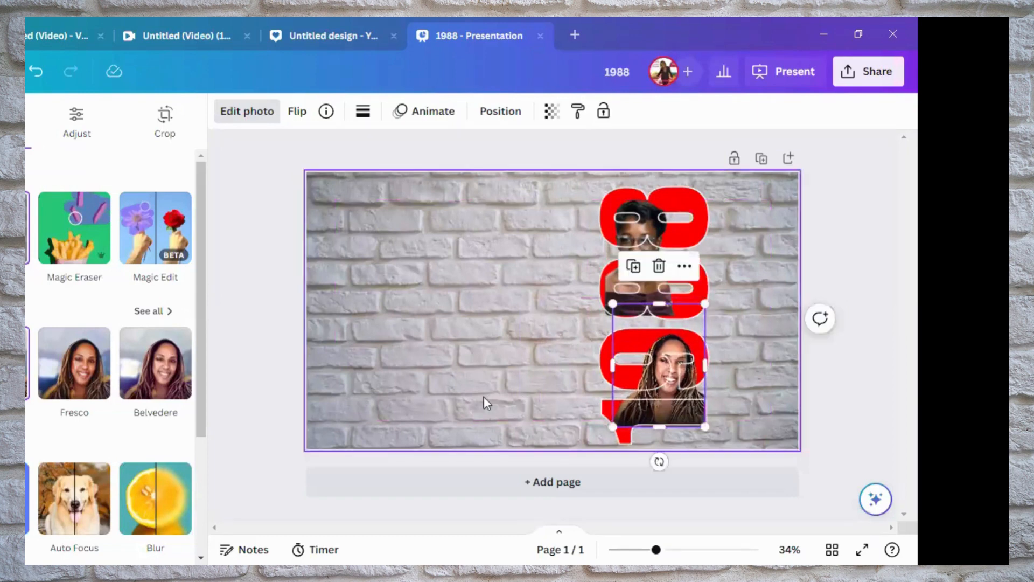
left_click(389, 451)
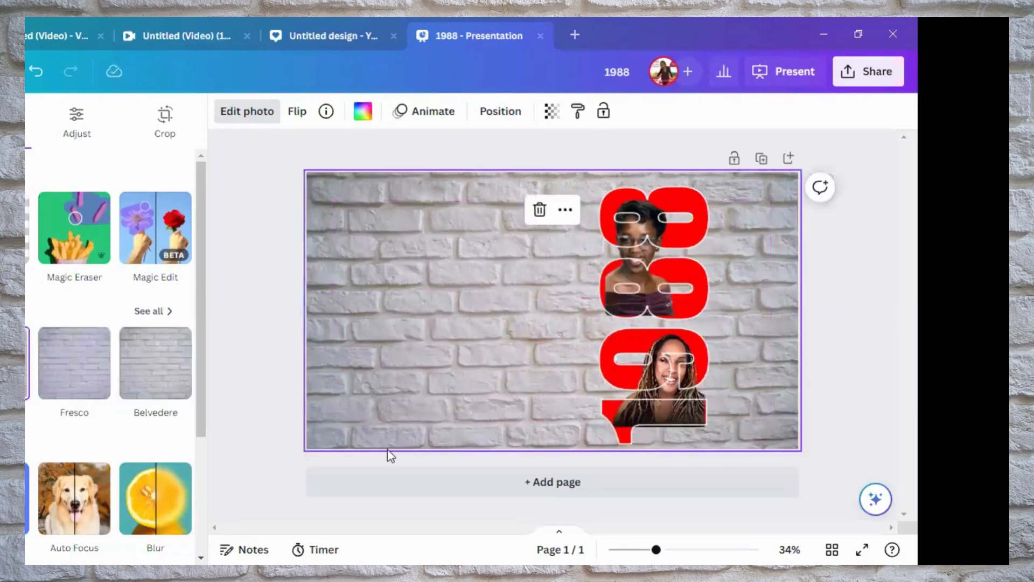